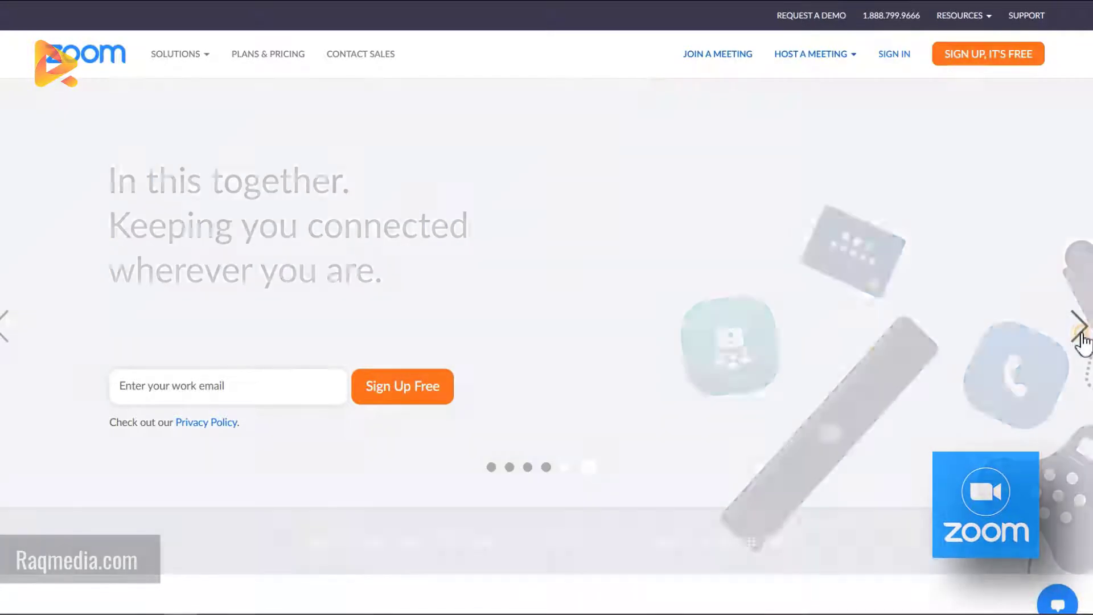
Browse the Zoom homepage's hero carousel slides and scroll through the homepage.
left_click(1082, 340)
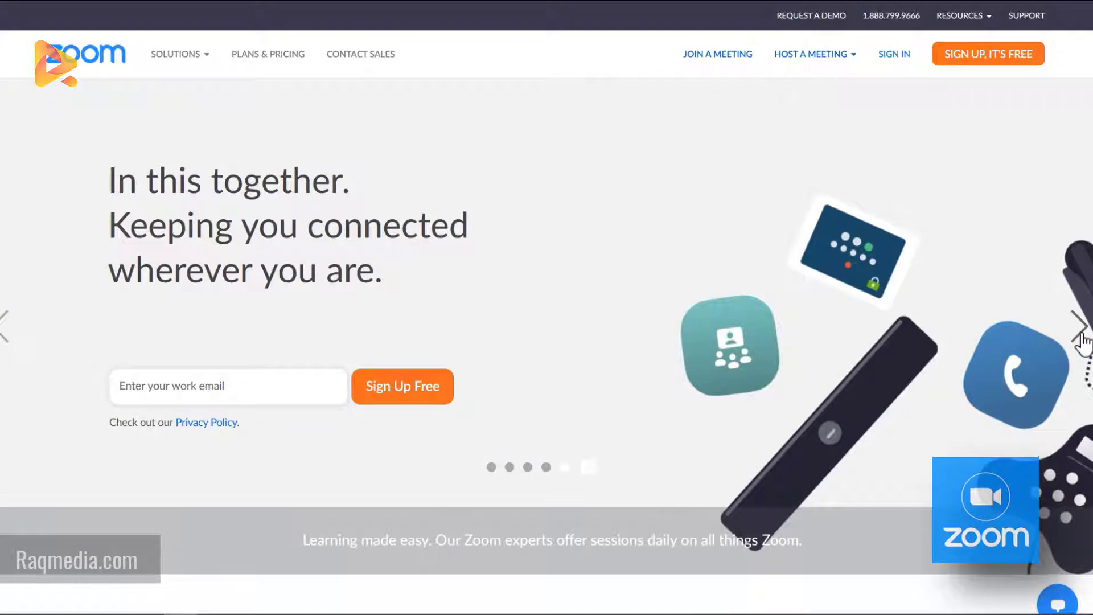
left_click(1082, 340)
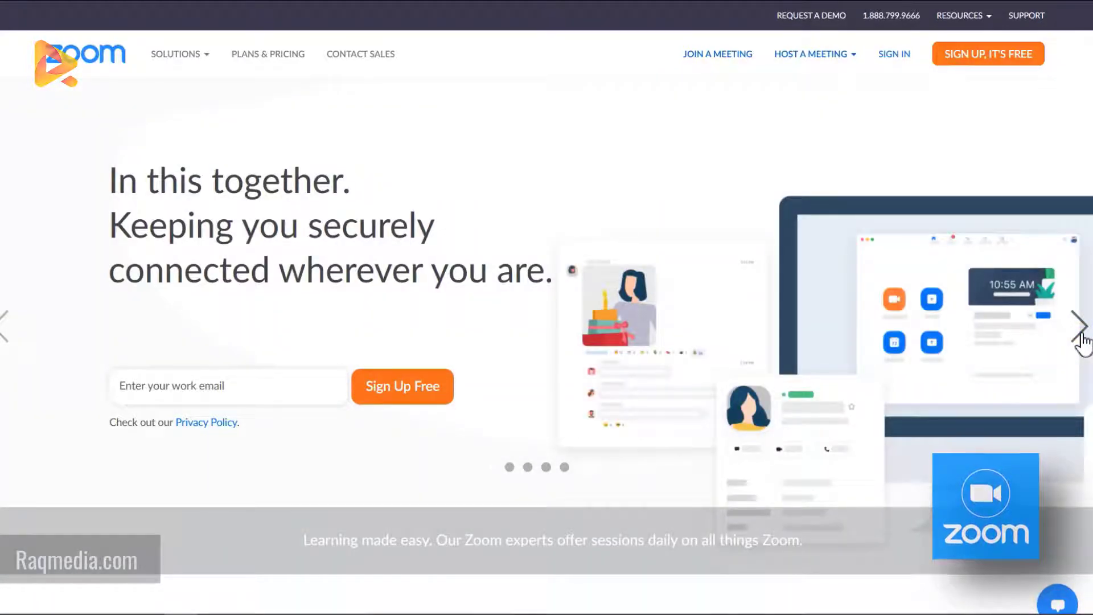
scroll(1081, 340, "down", 4)
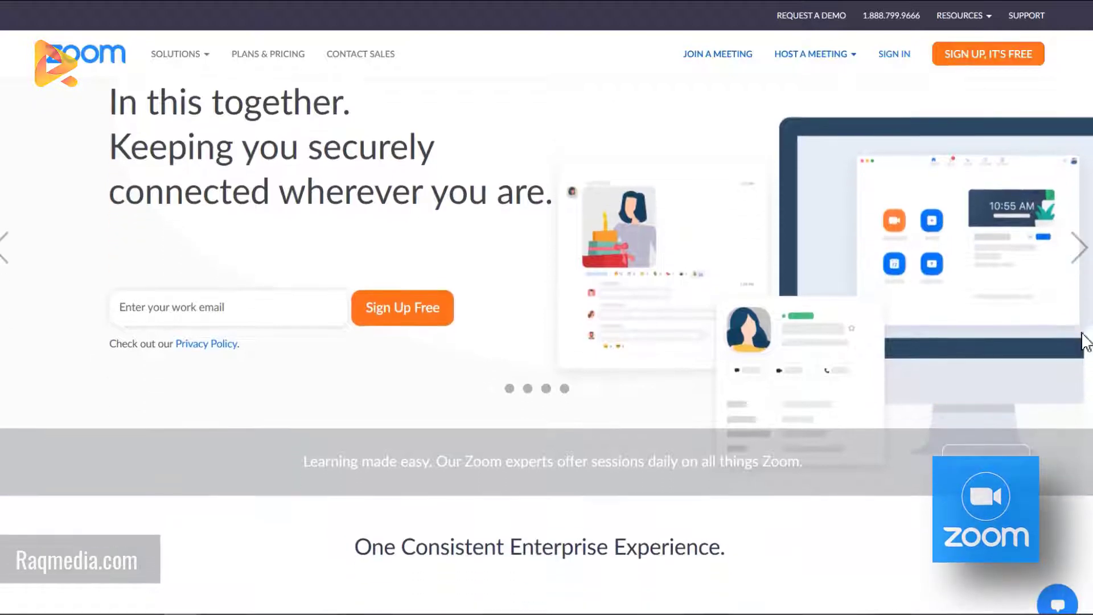
scroll(1086, 342, "down", 4)
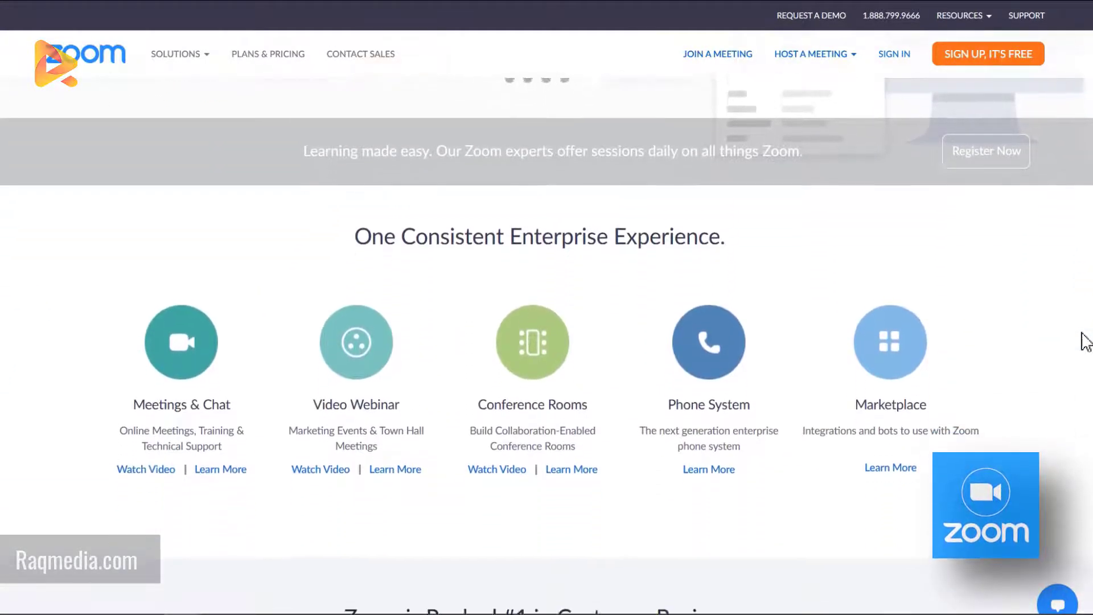
scroll(1086, 341, "down", 6)
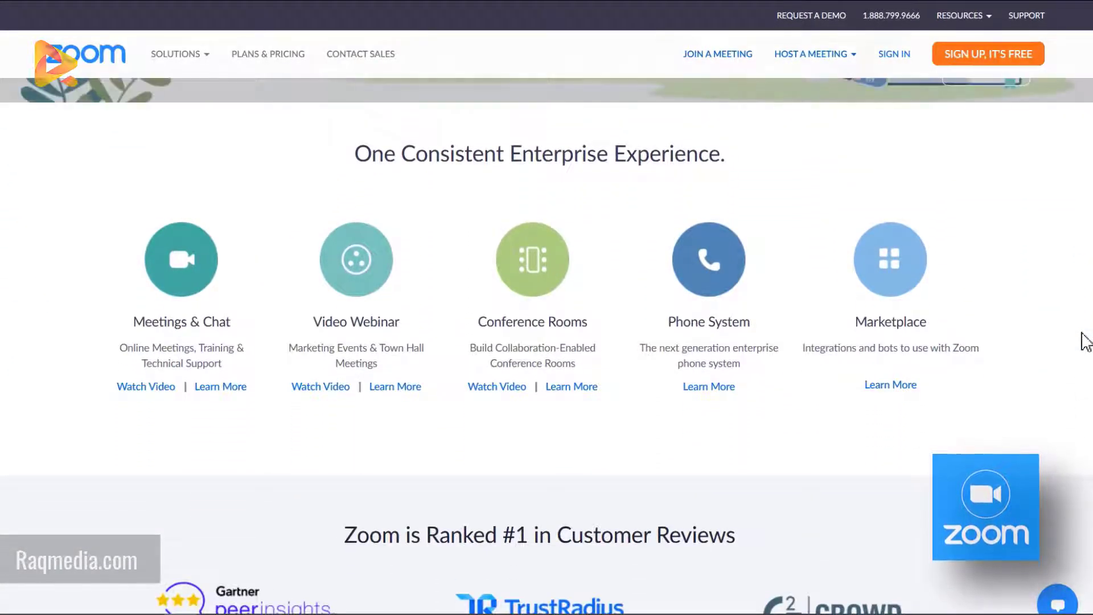
scroll(1086, 341, "up", 6)
scroll(1085, 342, "up", 9)
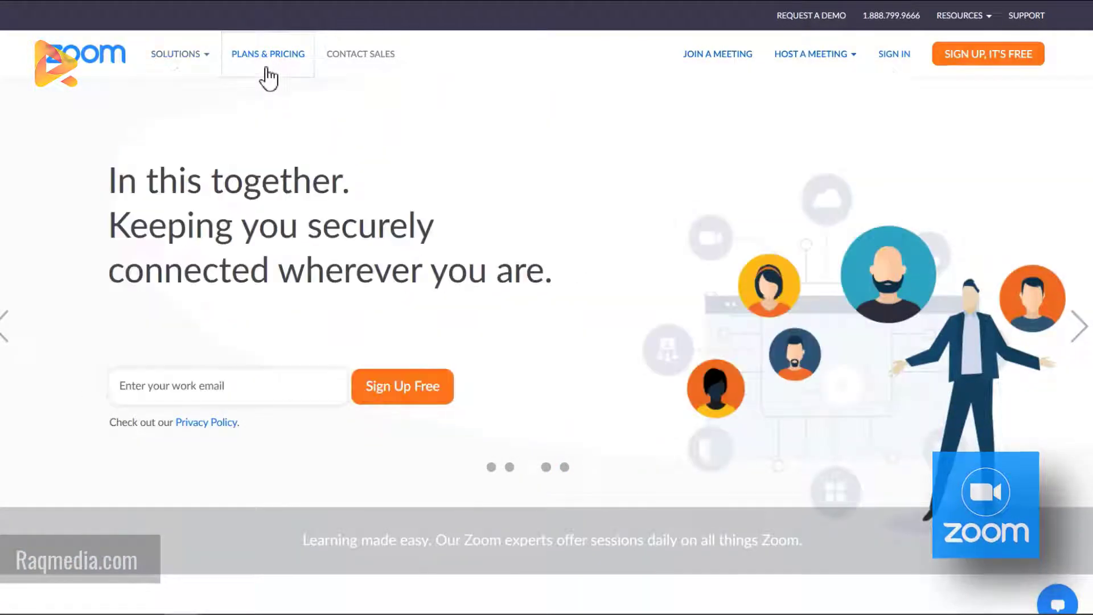
Open Plans & Pricing and compare the Basic plan's free-forever note against the paid plan cards.
left_click(265, 69)
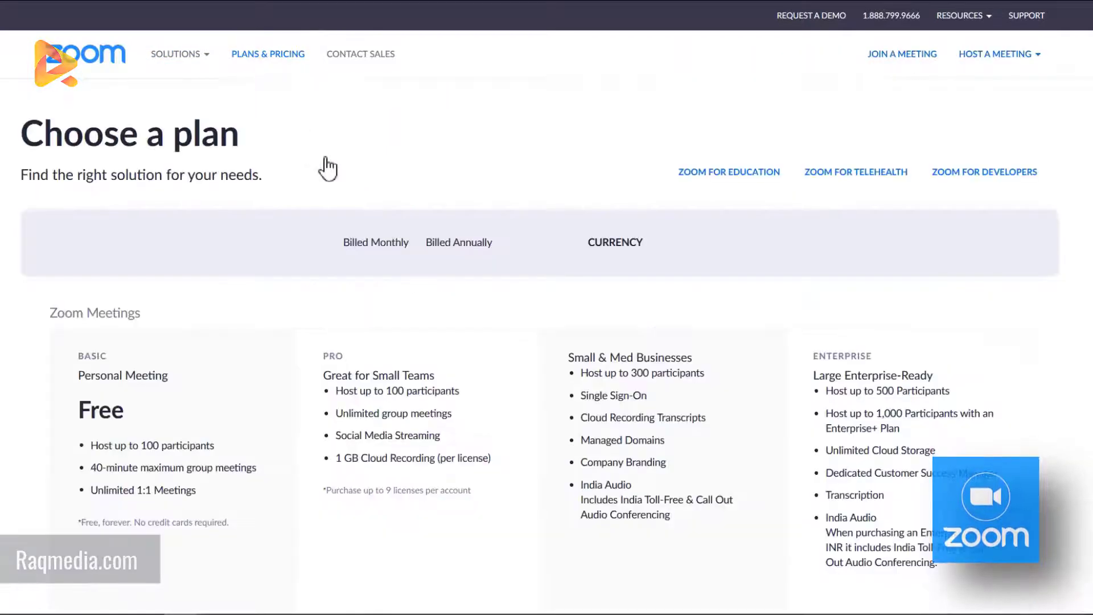
scroll(34, 391, "down", 1)
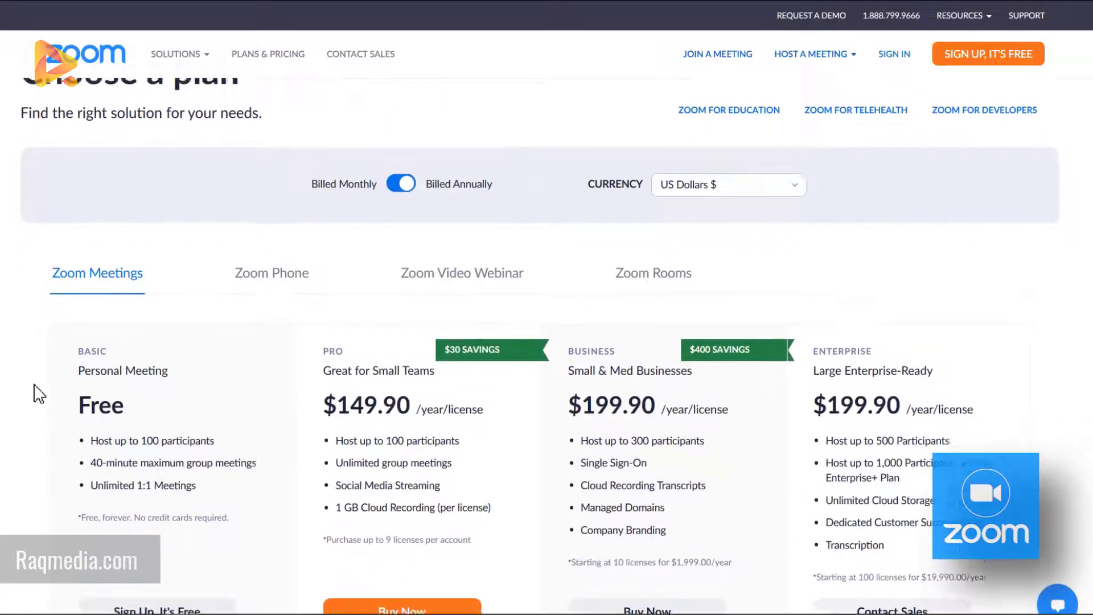
scroll(39, 393, "down", 2)
scroll(39, 393, "down", 1)
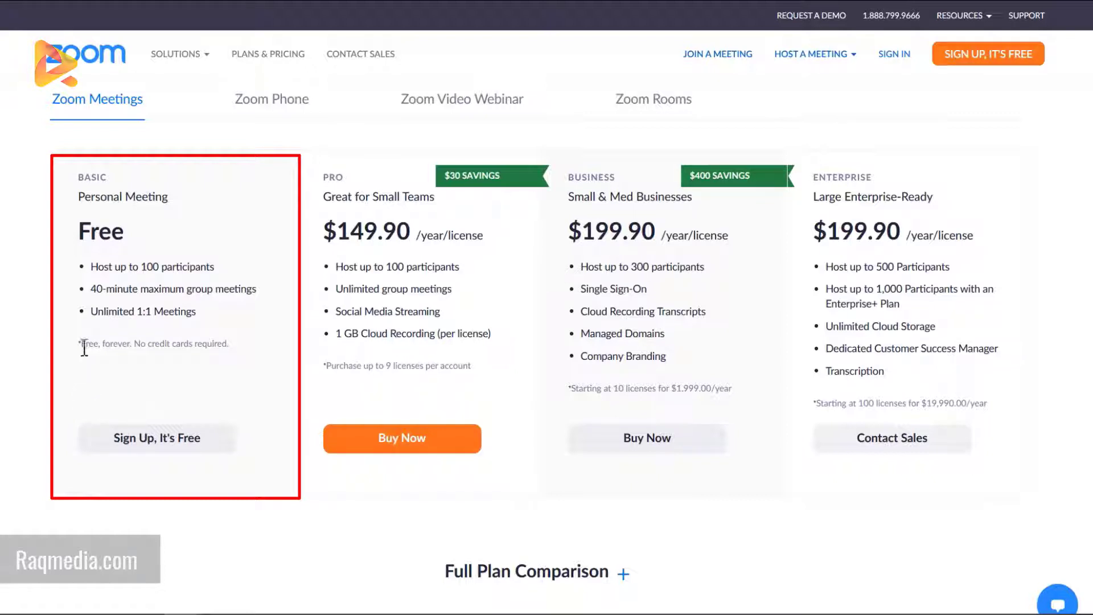
left_click_drag(130, 345, 98, 344)
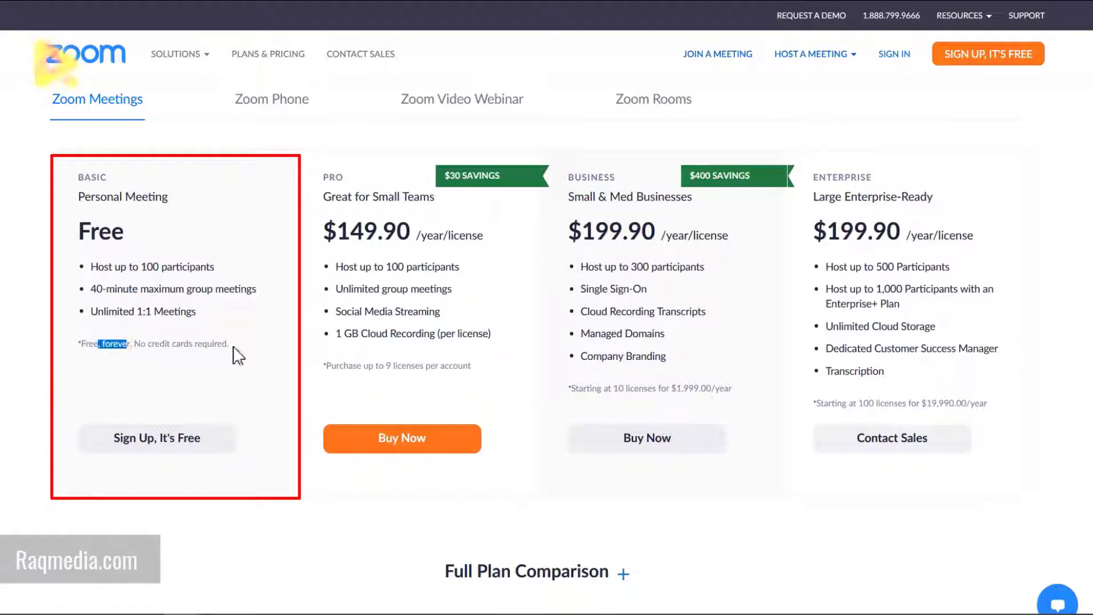
left_click(271, 365)
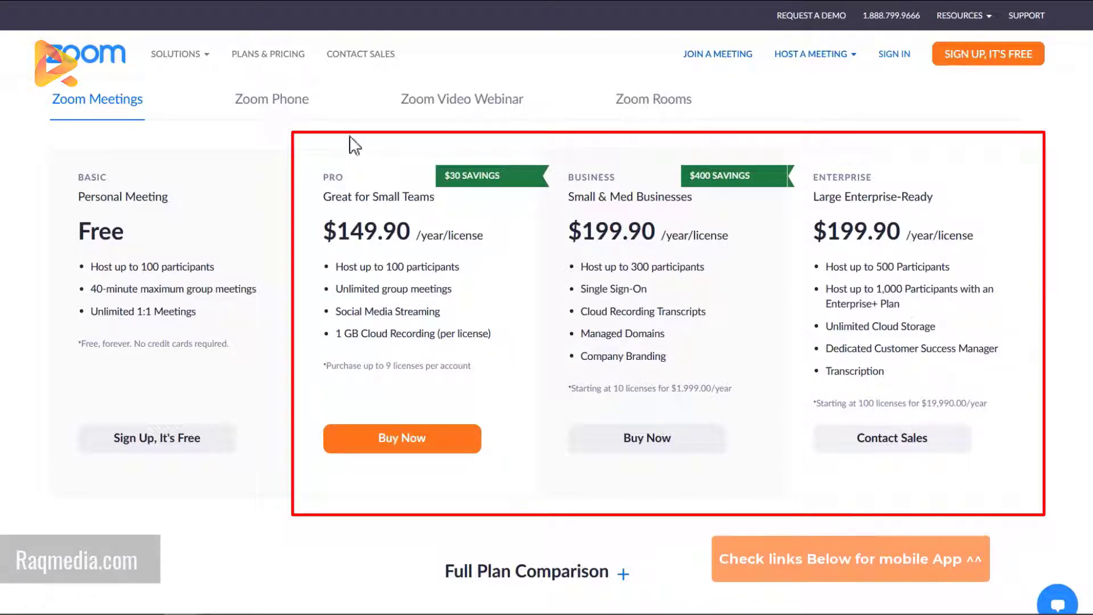
left_click(283, 108)
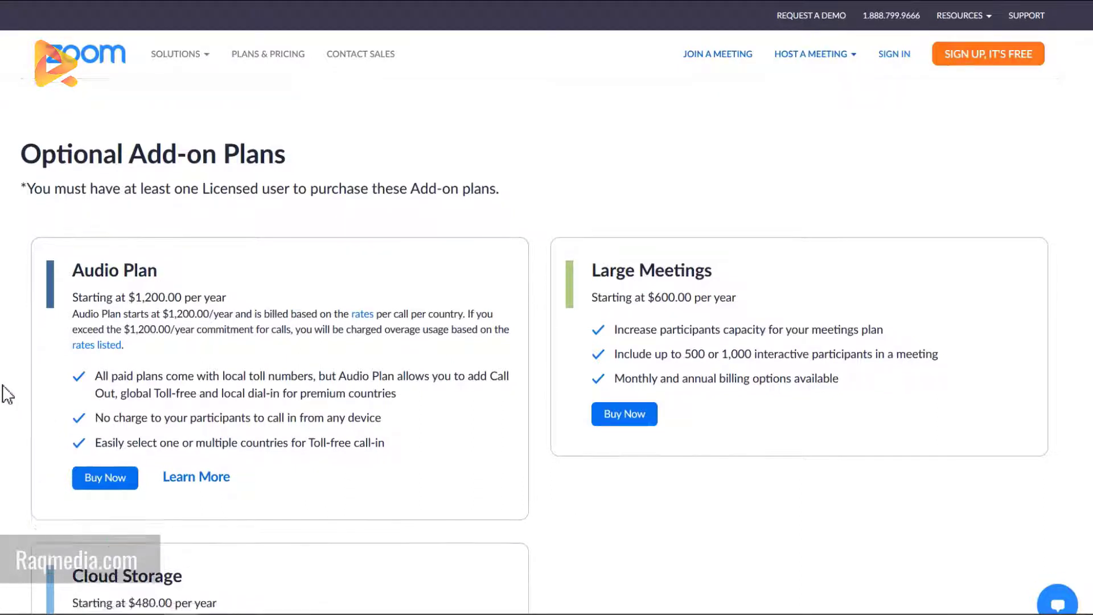
Scroll through the pricing page's Optional Add-on Plans and FAQ sections.
scroll(450, 239, "down", 1)
scroll(578, 402, "down", 2)
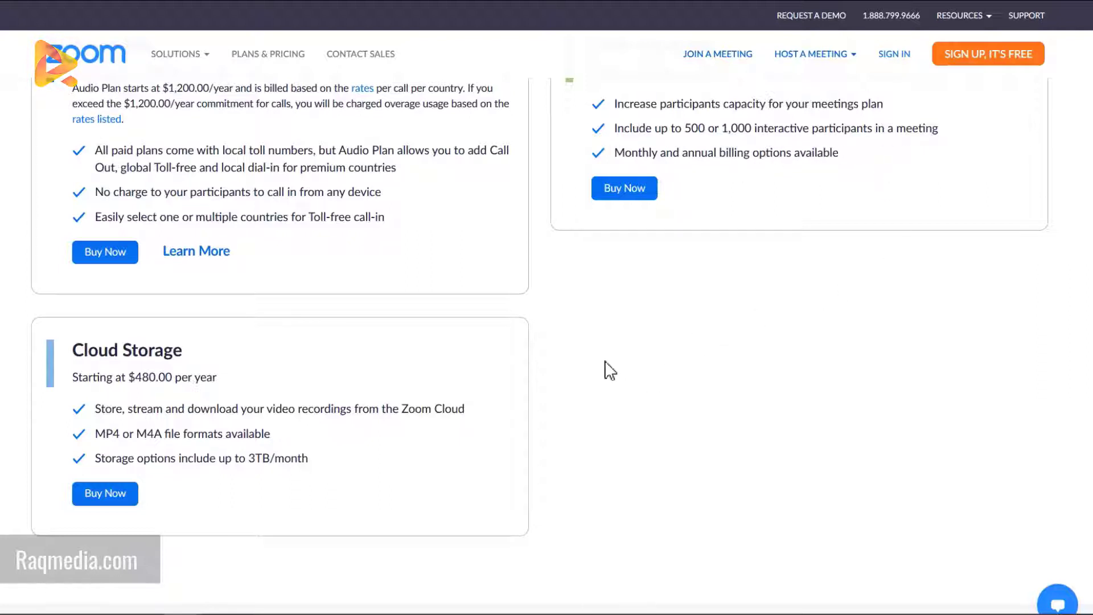
scroll(18, 392, "down", 2)
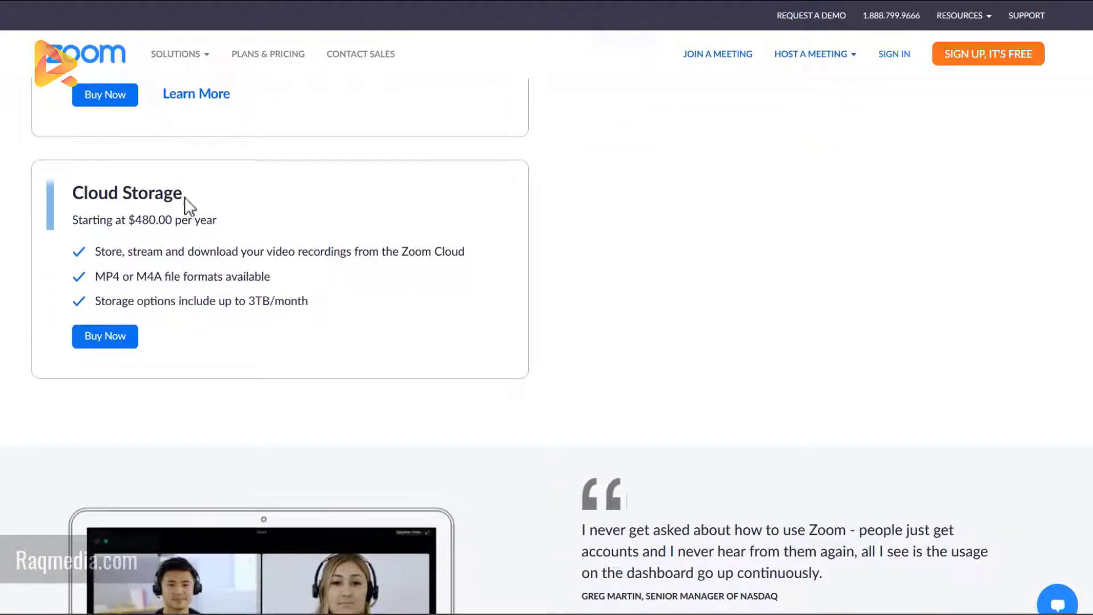
scroll(32, 387, "down", 5)
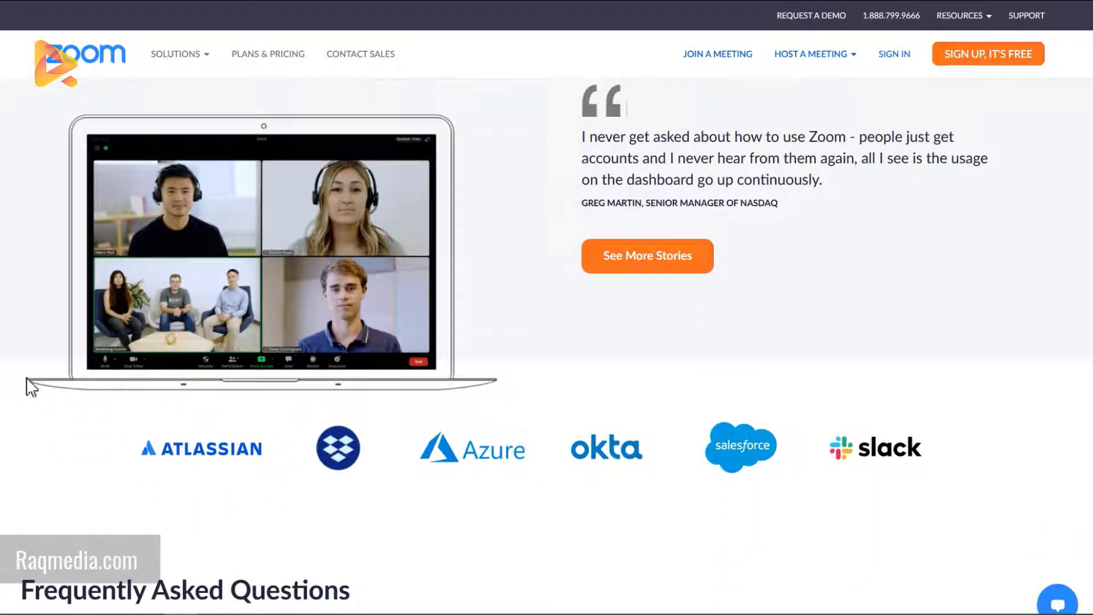
scroll(29, 387, "down", 2)
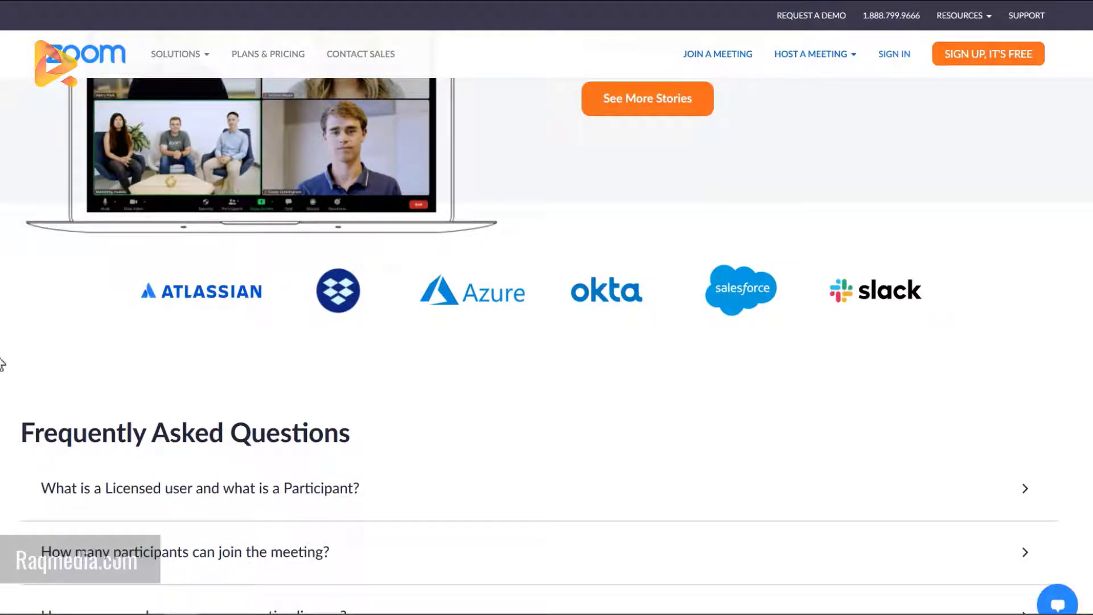
scroll(17, 395, "down", 3)
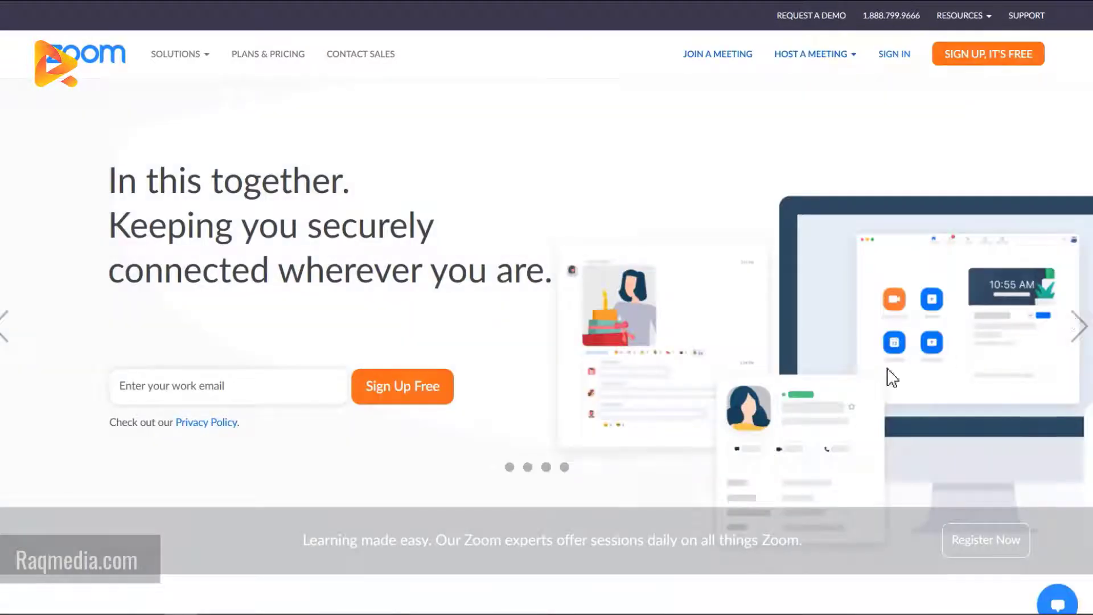
scroll(596, 200, "down", 4)
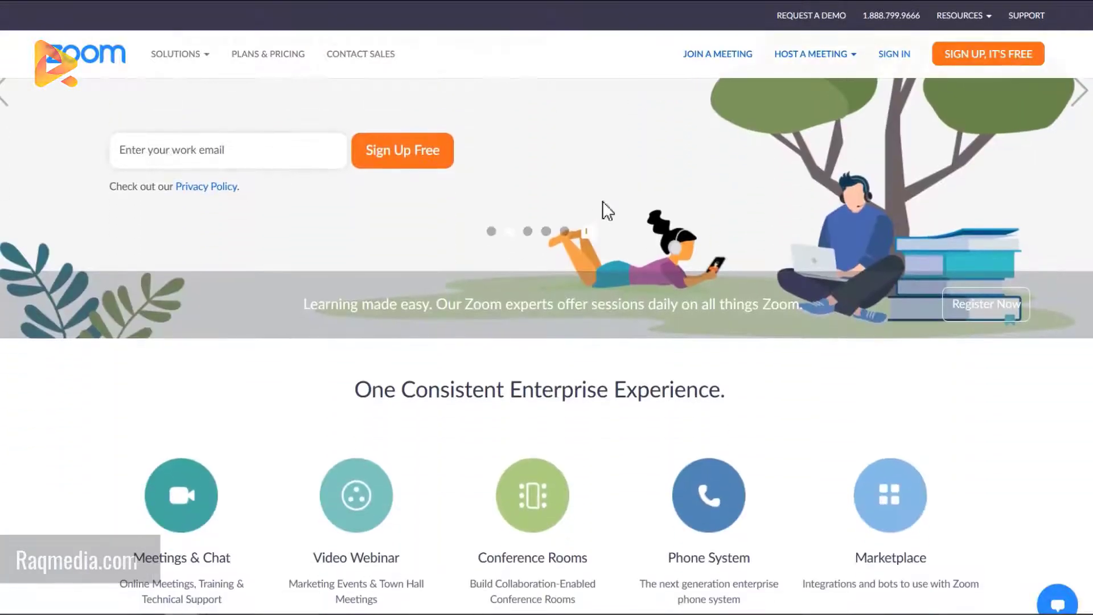
scroll(602, 200, "down", 3)
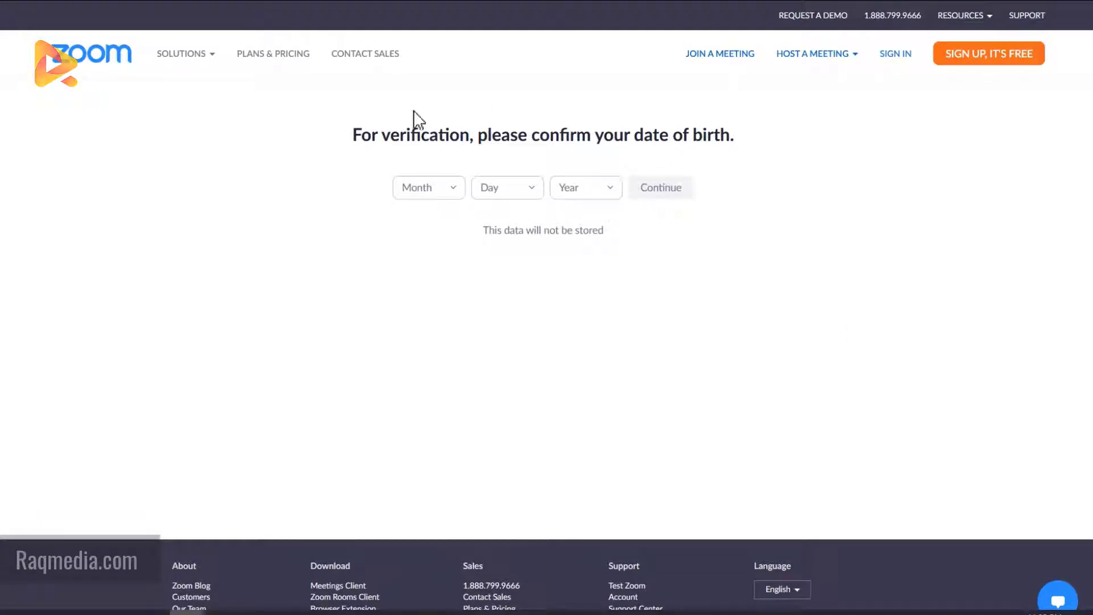
Pick the birth month in the date-of-birth dropdowns and continue past the age check.
left_click(448, 194)
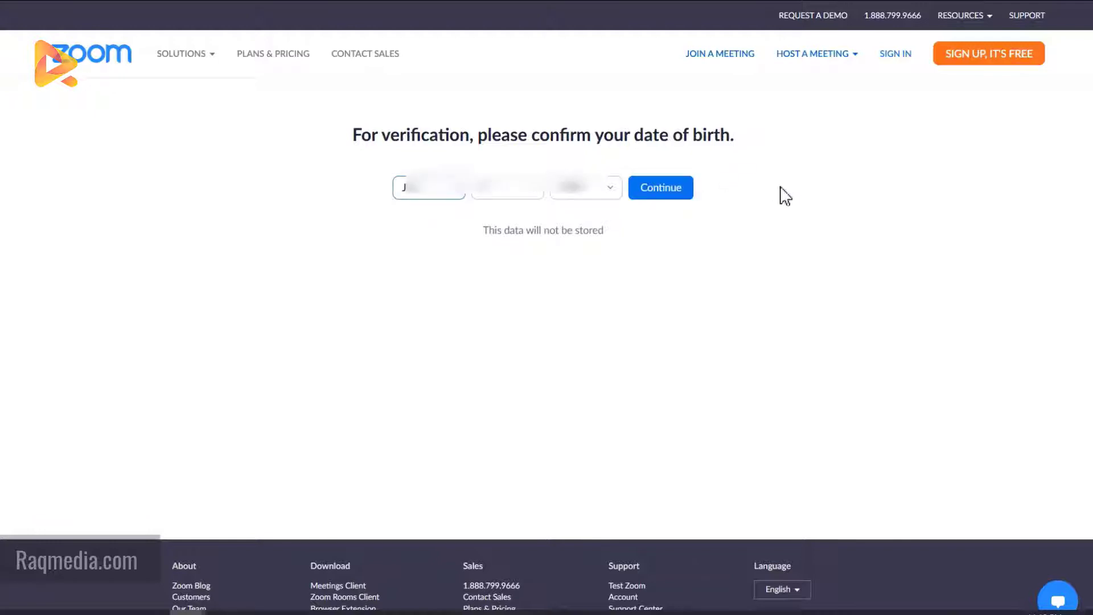
left_click(665, 193)
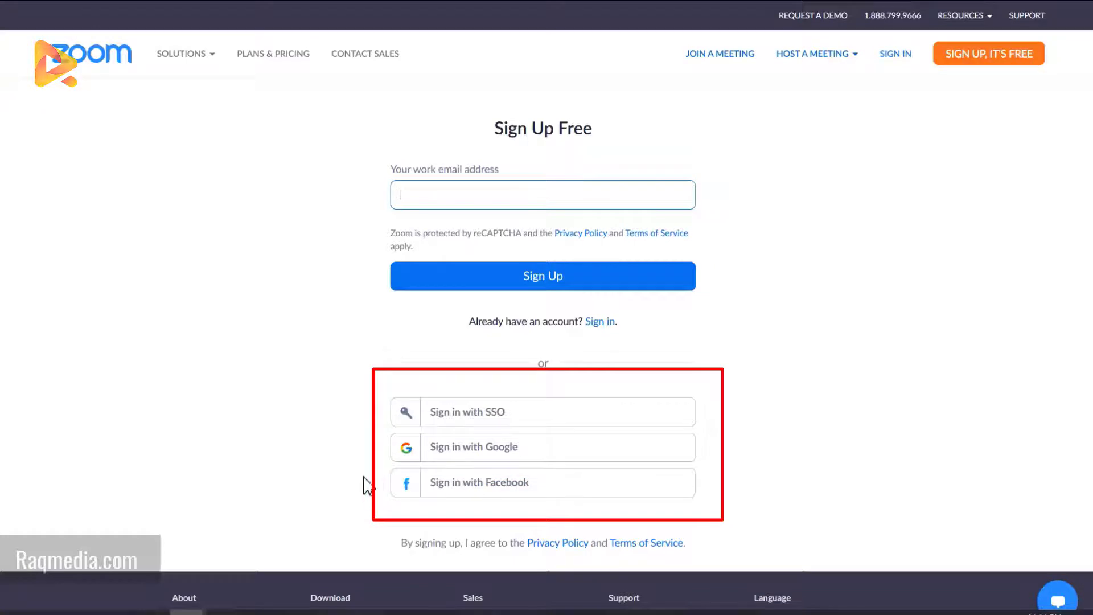
Paste the work email address into the sign-up field and submit it.
scroll(360, 489, "down", 2)
scroll(357, 501, "up", 2)
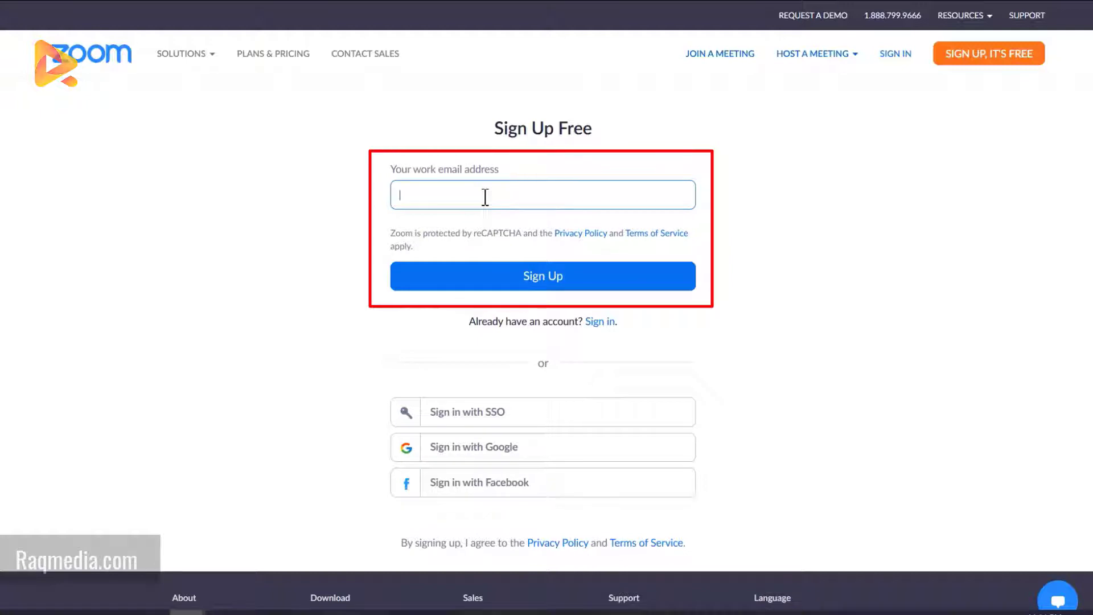
key("ctrl+v")
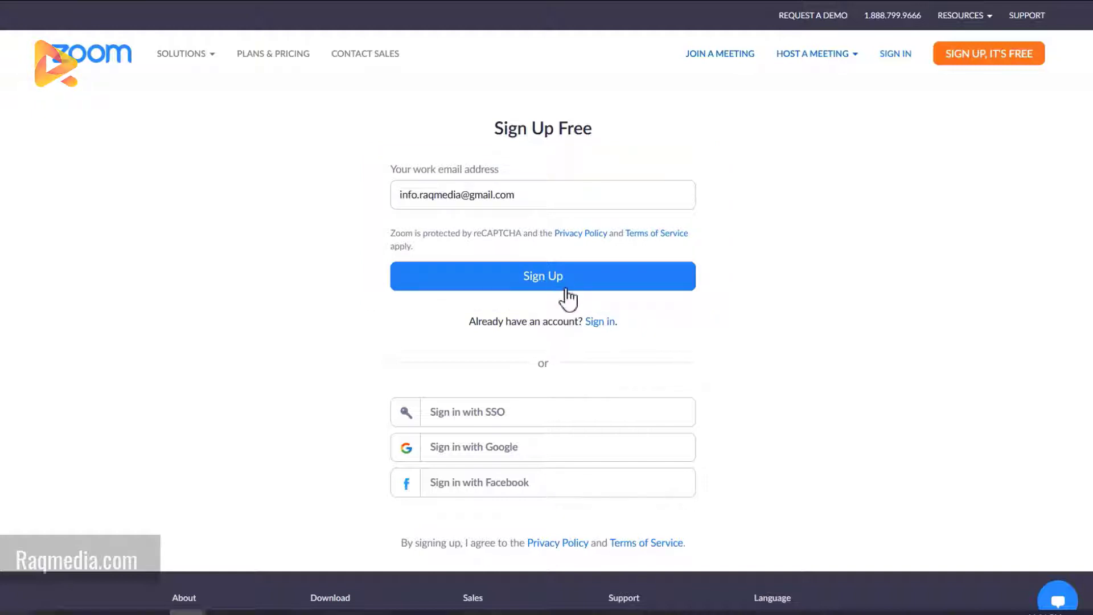
left_click(608, 289)
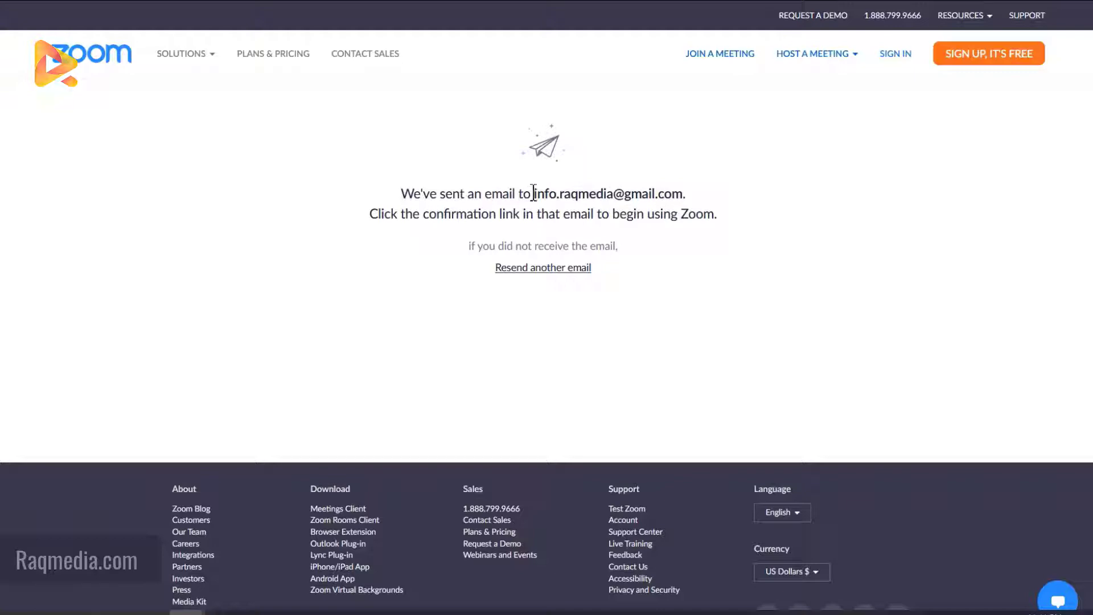
Select the email address in Zoom's welcome email and use its ACTIVATE ACCOUNT button.
left_click_drag(534, 194, 750, 205)
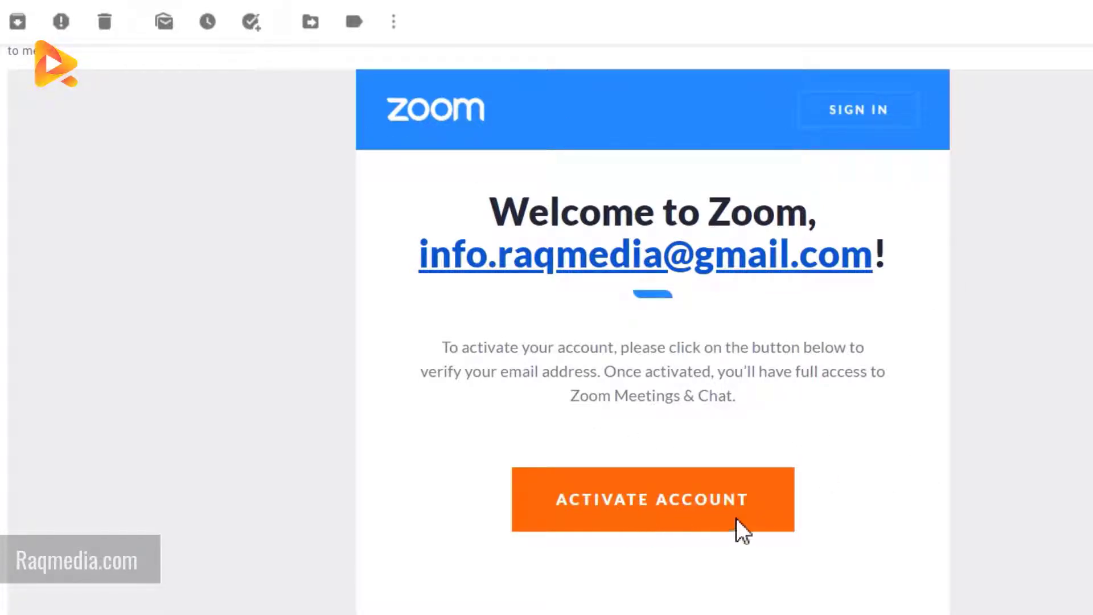
left_click(691, 513)
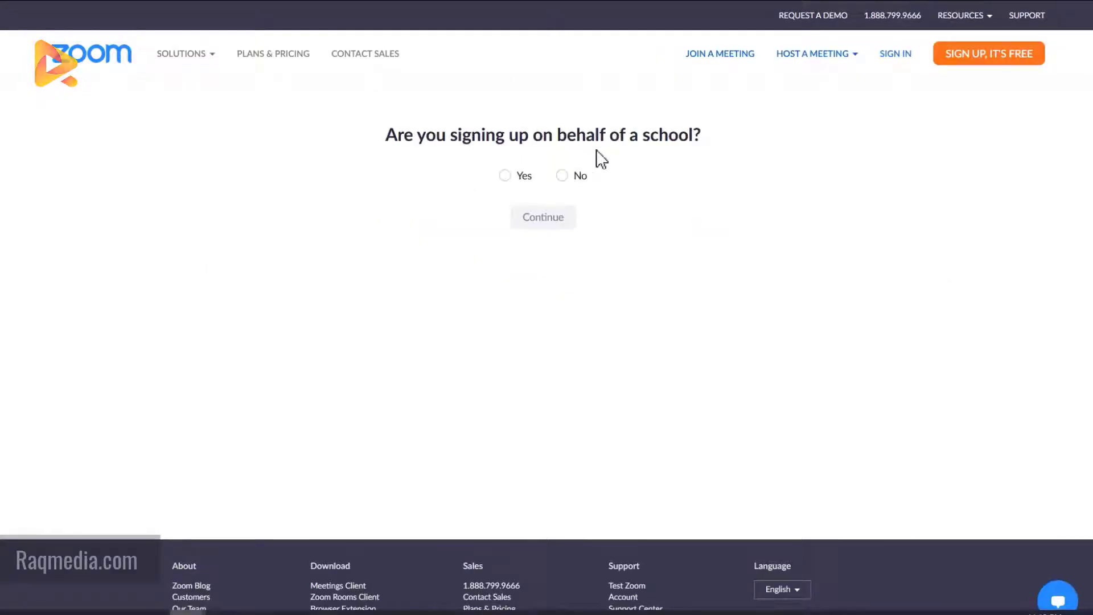
Preview the K-12 school signup form via Yes, then answer No to the school question.
left_click(504, 175)
left_click(541, 226)
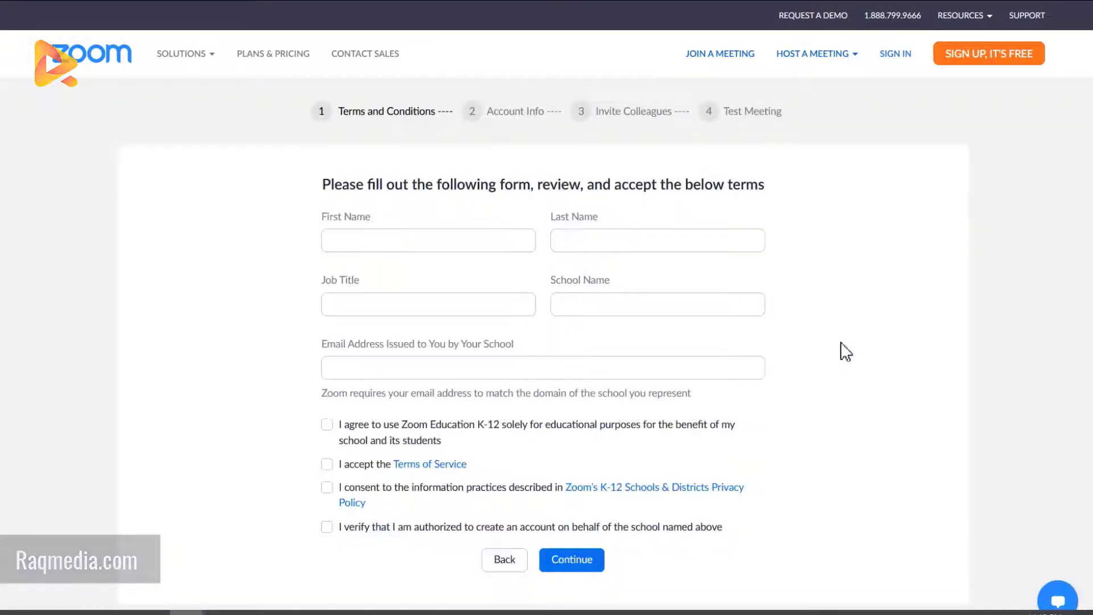
scroll(869, 428, "down", 2)
scroll(870, 428, "up", 3)
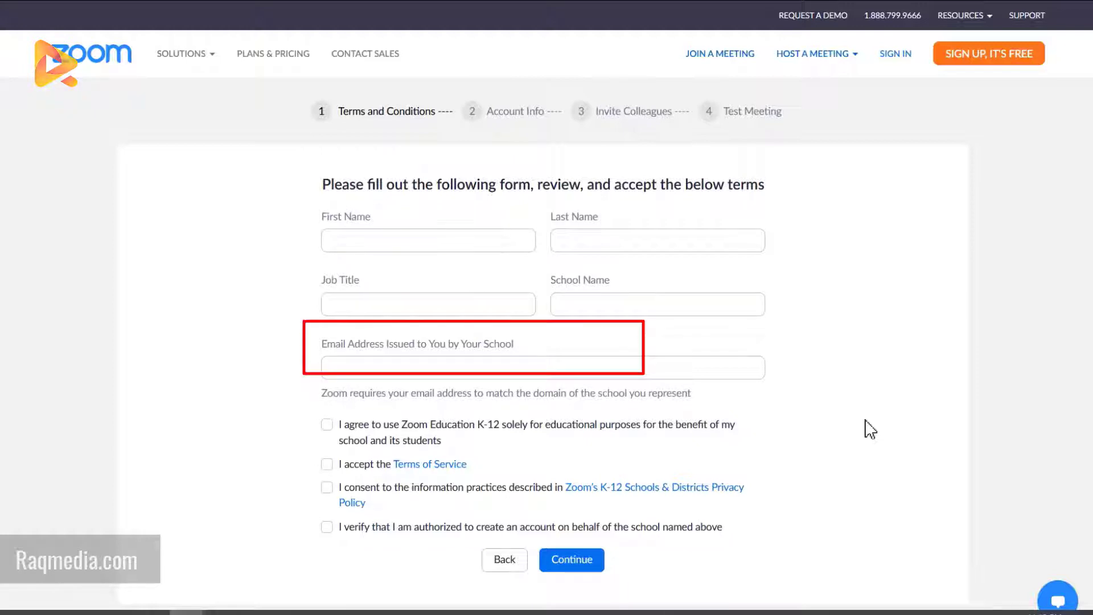
scroll(871, 428, "down", 1)
scroll(871, 429, "up", 1)
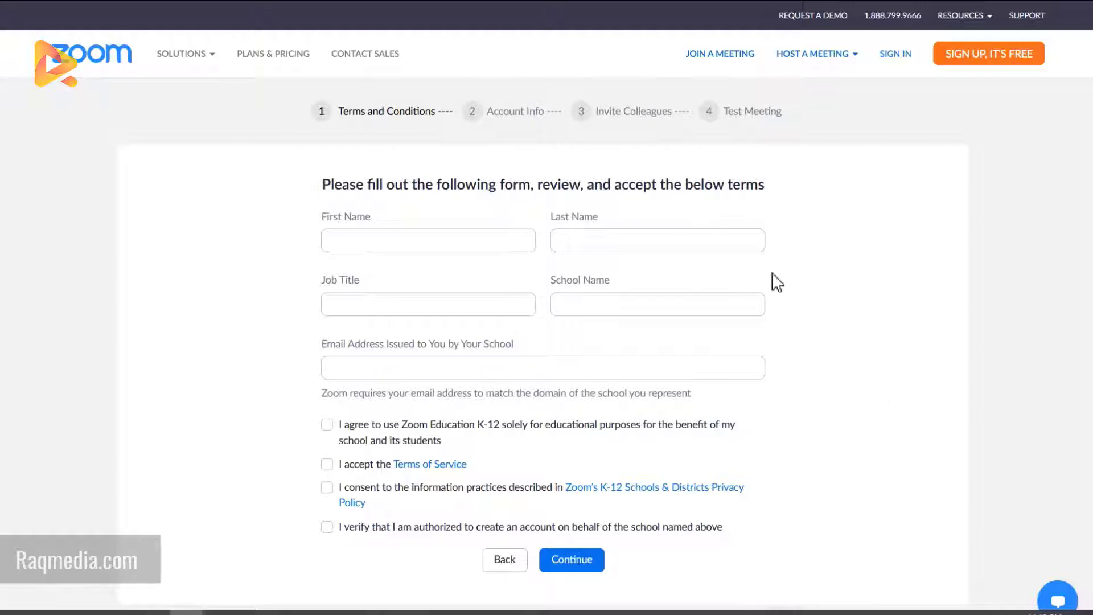
left_click(393, 236)
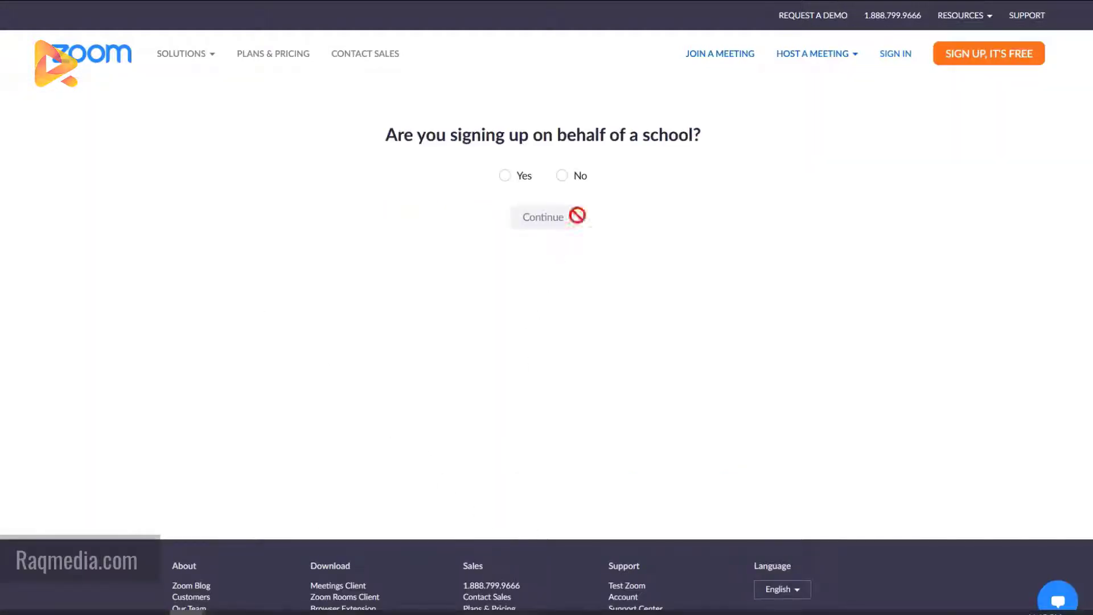
left_click(563, 176)
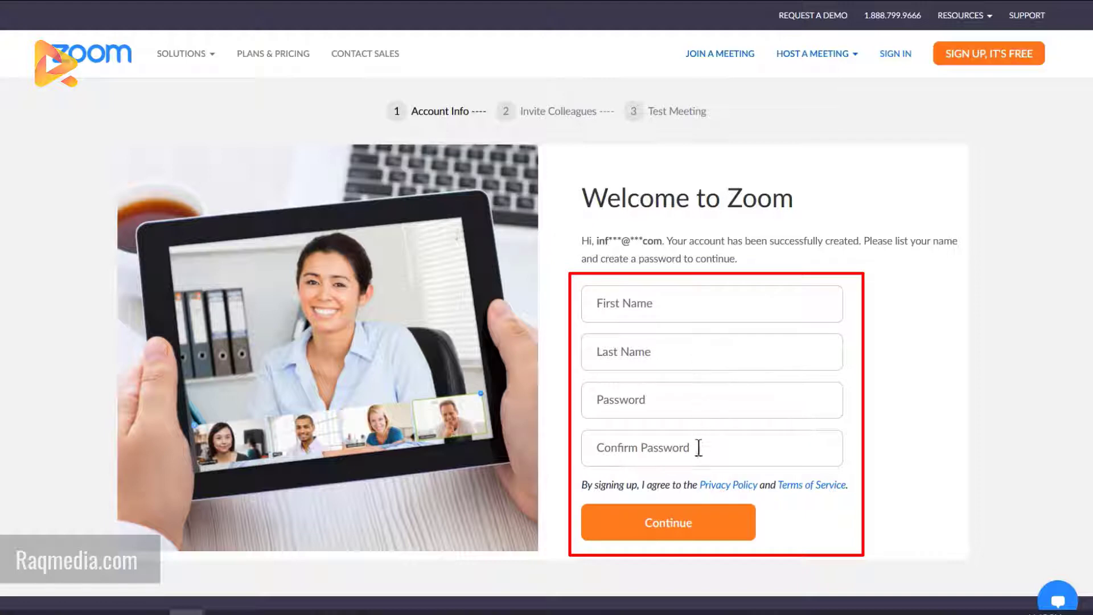
Enter the account holder's first name in the First Name field.
left_click(671, 299)
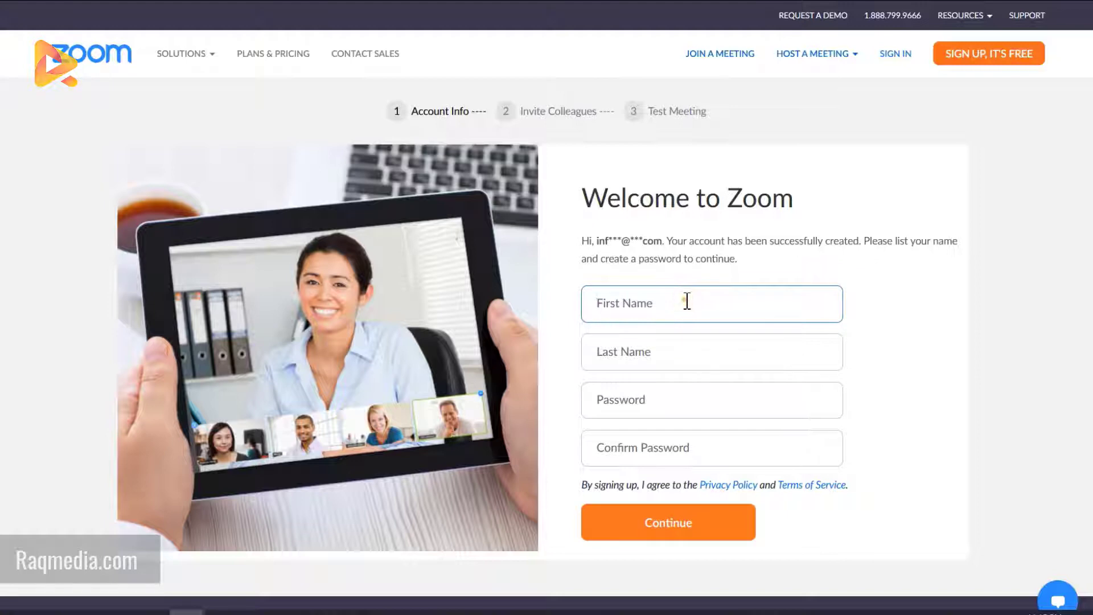
type("Ezzeddine")
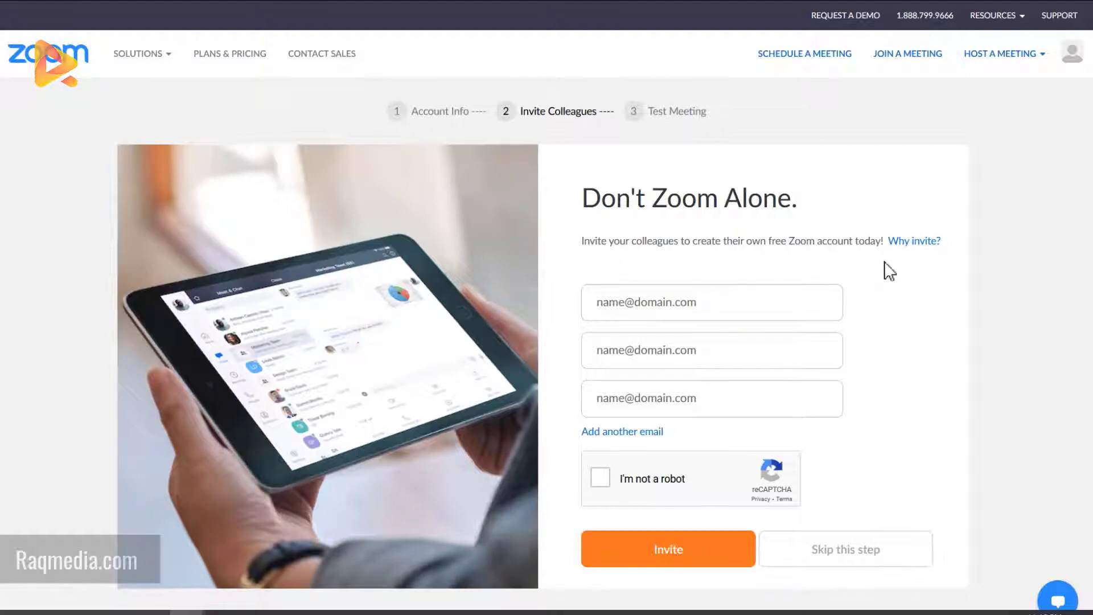
Skip the Invite Colleagues page without sending any email invites.
scroll(853, 397, "down", 3)
scroll(997, 427, "down", 2)
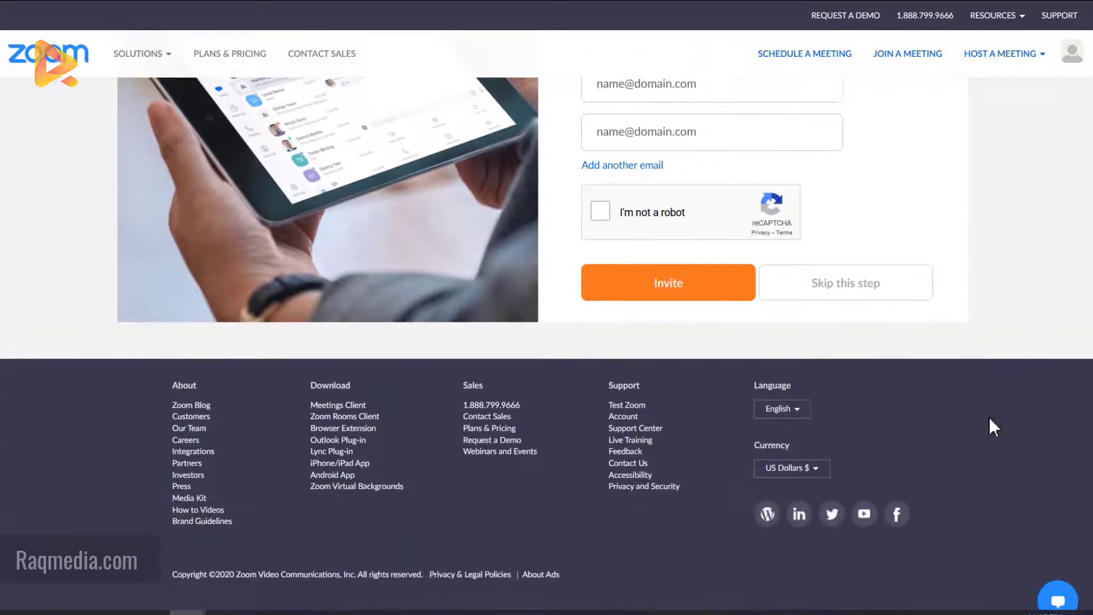
left_click(909, 299)
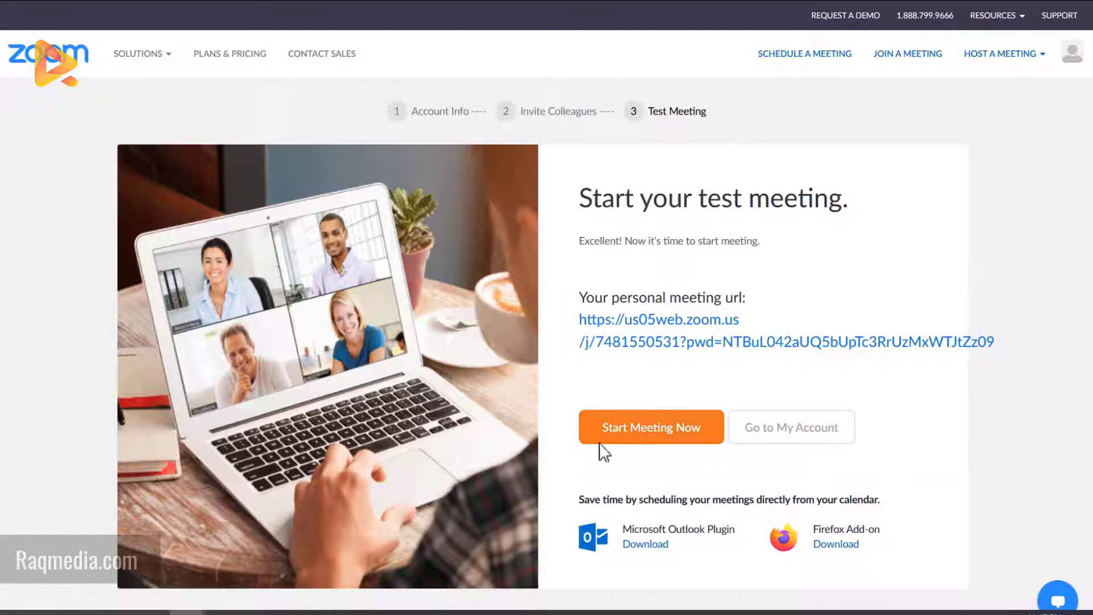
Check the Host a Meeting options and footer, then start the test meeting immediately.
left_click(1042, 54)
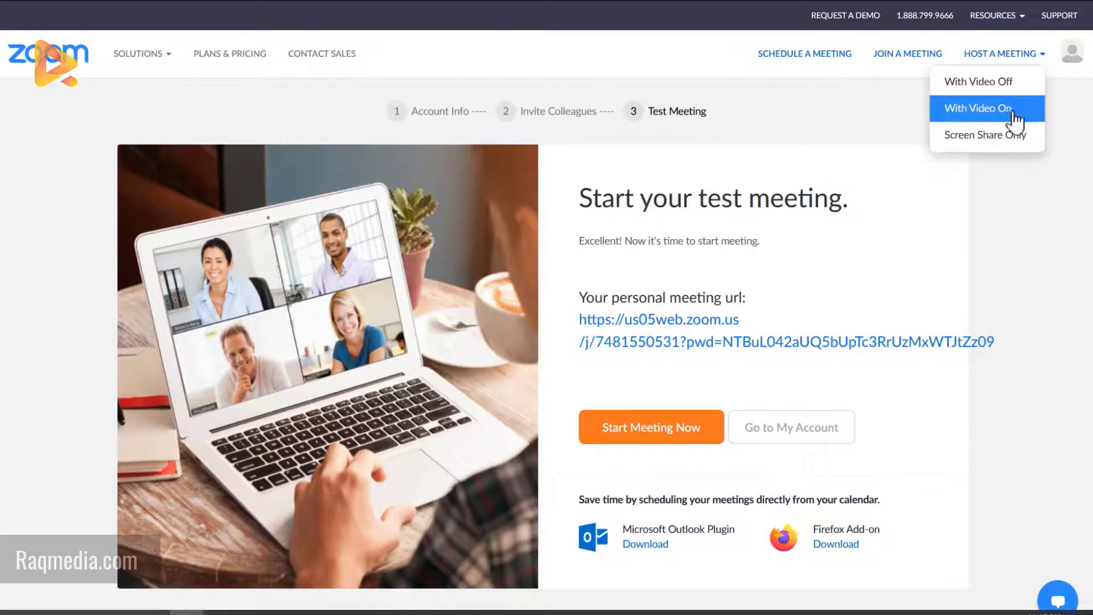
scroll(1025, 256, "down", 5)
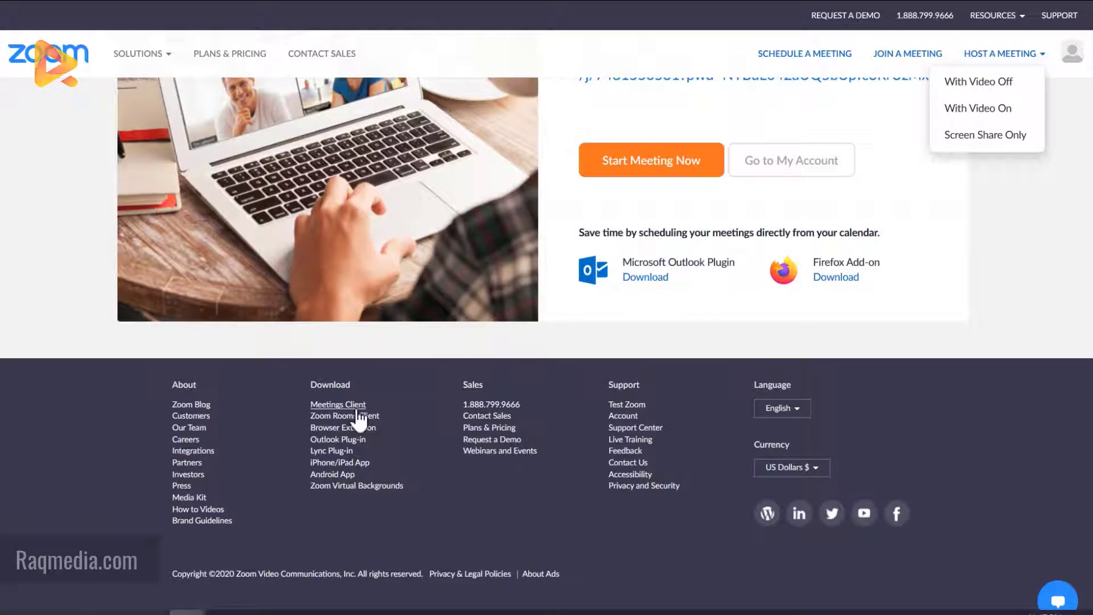
scroll(899, 473, "up", 1)
scroll(900, 455, "up", 3)
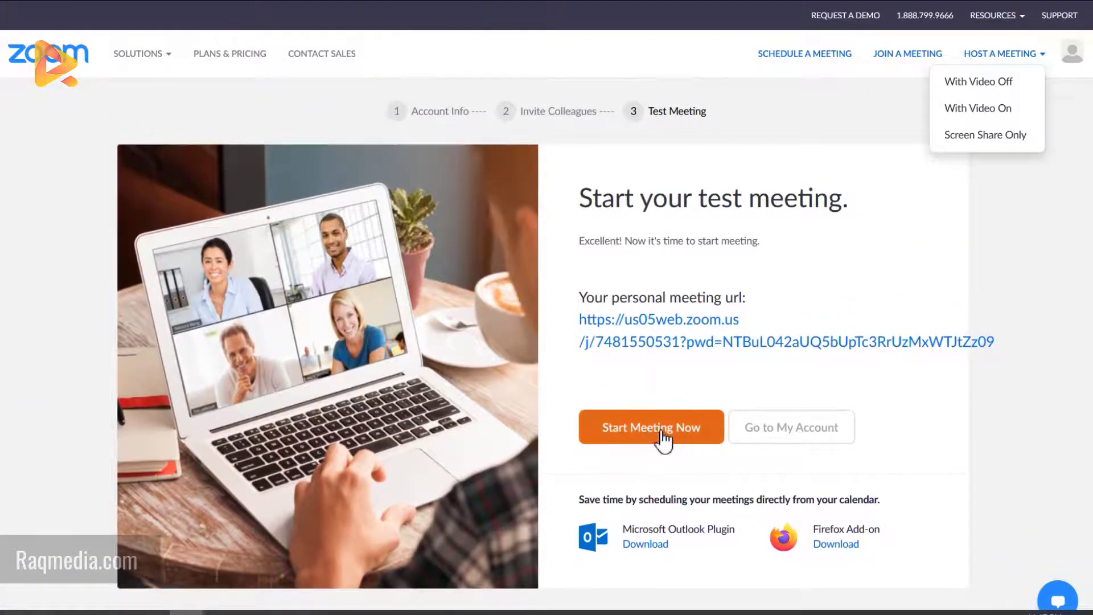
left_click(663, 437)
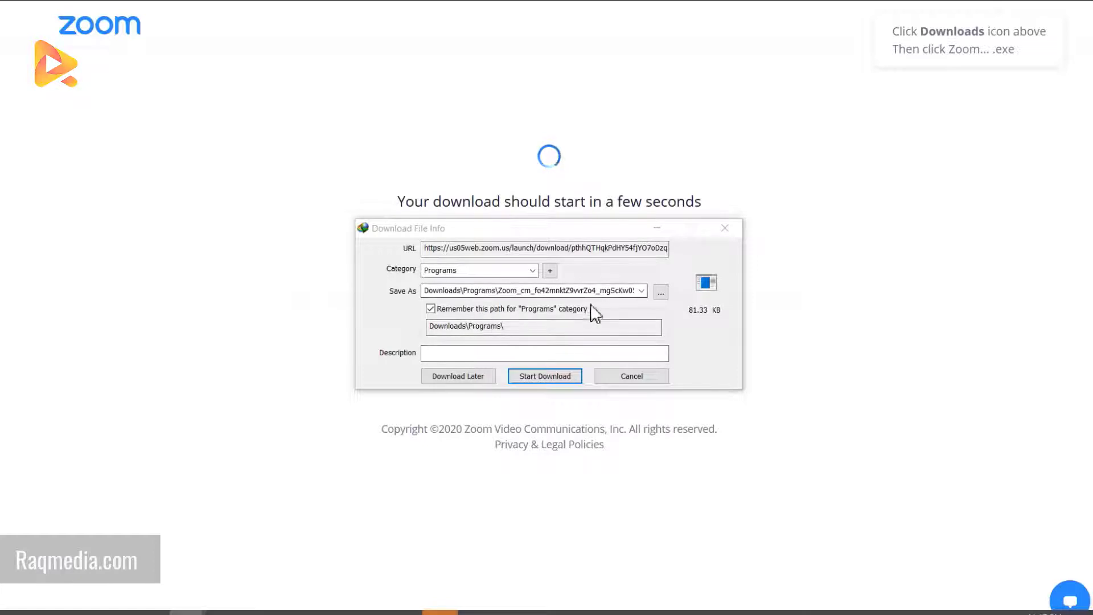
Review the installer's Save As name and start downloading it to Downloads\Programs.
left_click(691, 310)
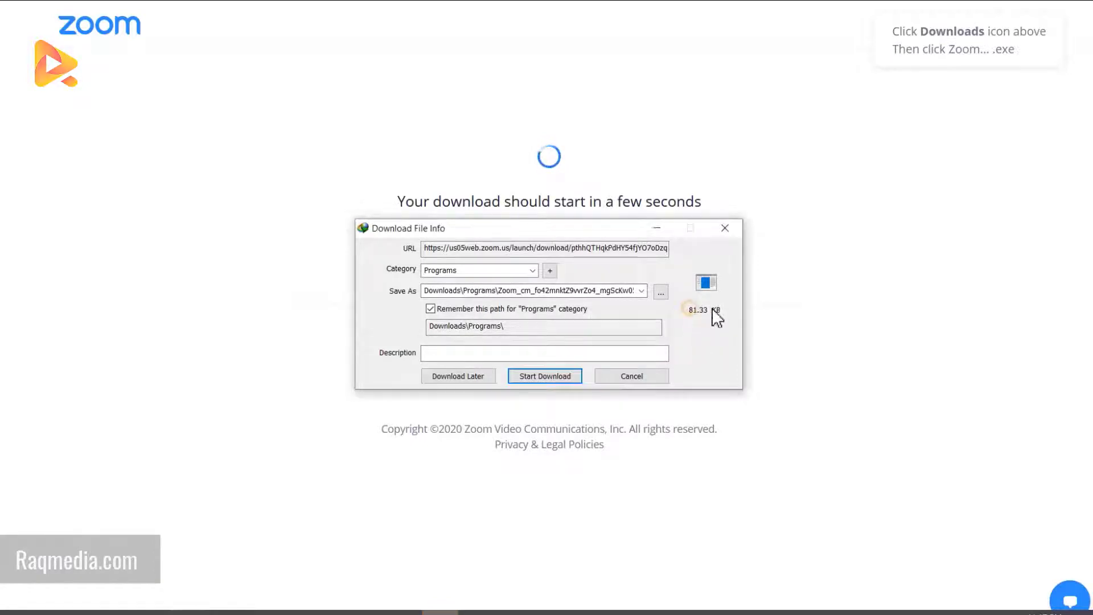
left_click(571, 290)
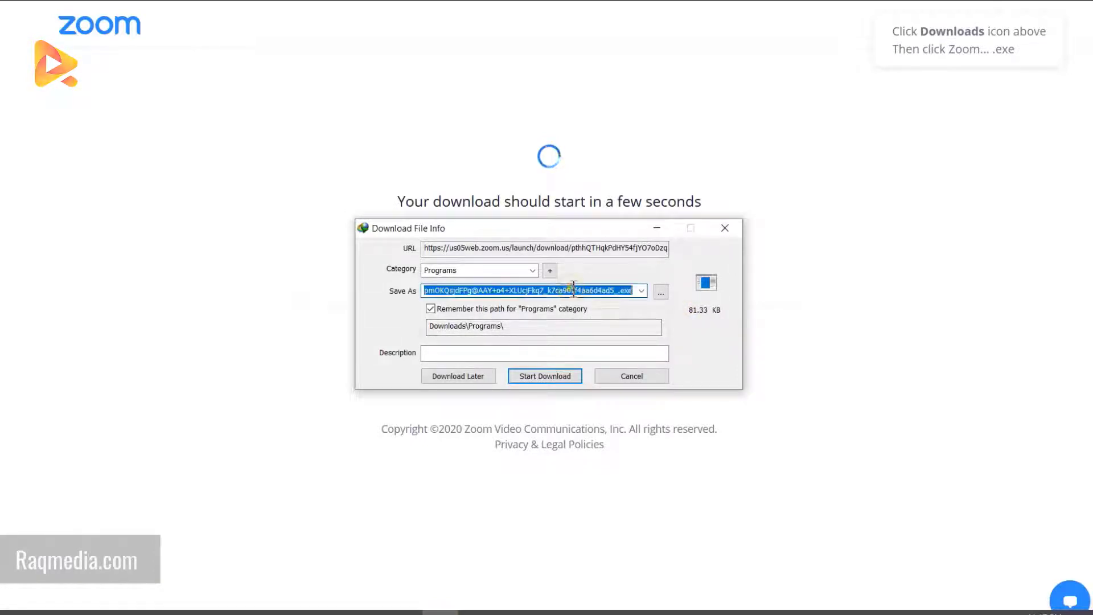
left_click(572, 291)
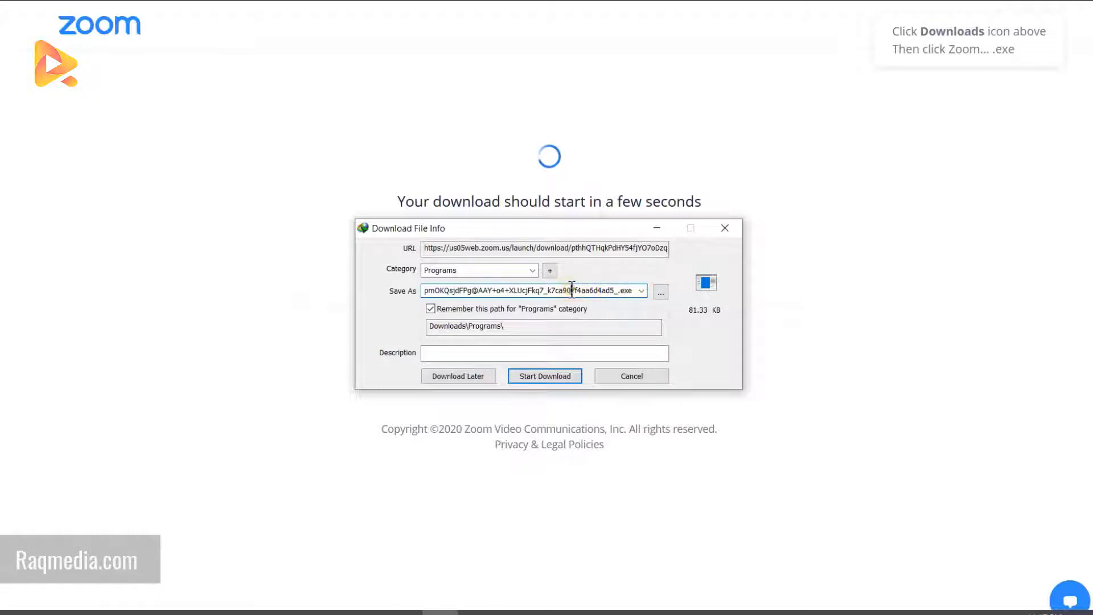
left_click(566, 377)
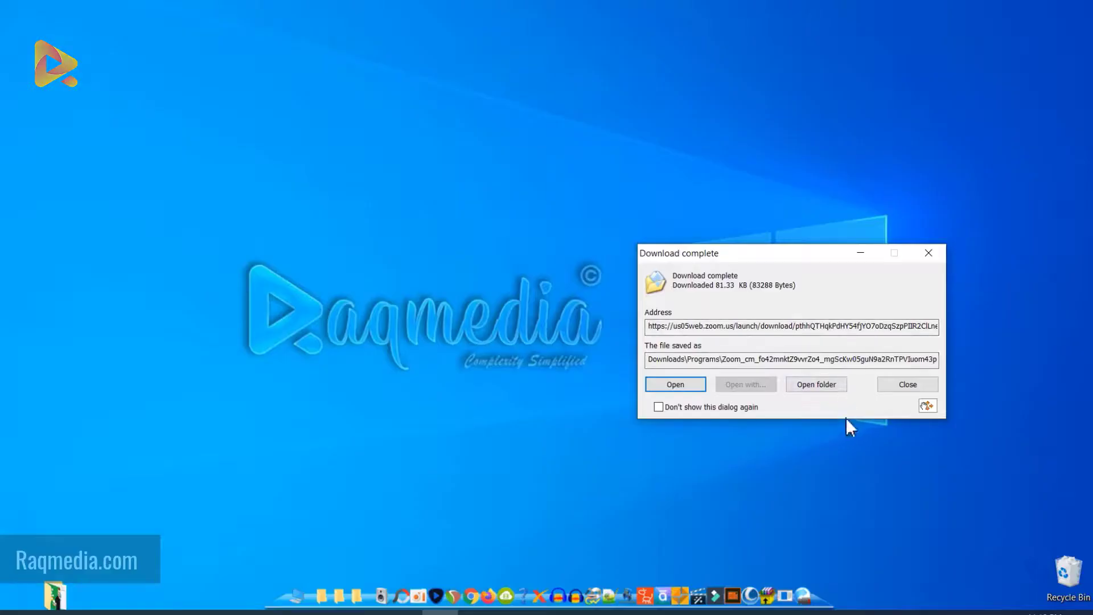
Run the downloaded Zoom installer and let it install and connect until the meeting room opens.
left_click(689, 386)
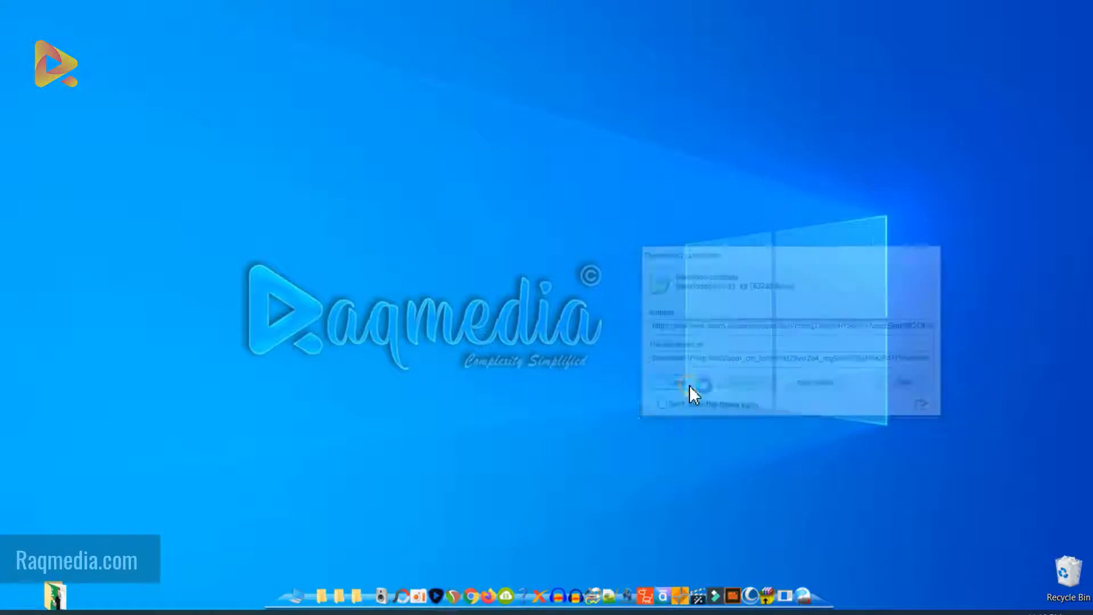
left_click_drag(524, 271, 518, 117)
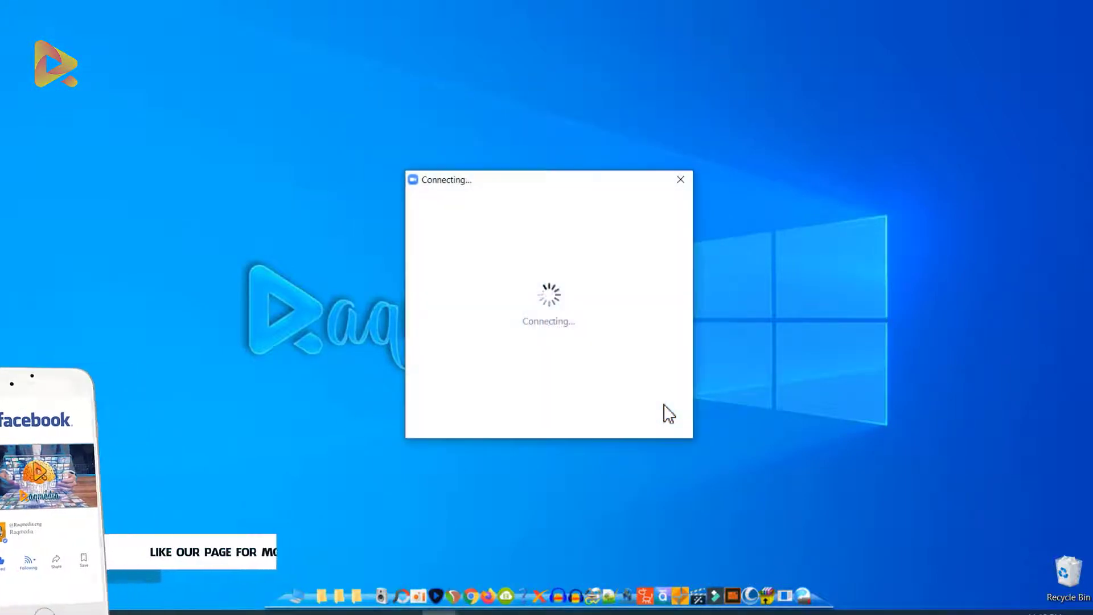
left_click_drag(517, 180, 755, 196)
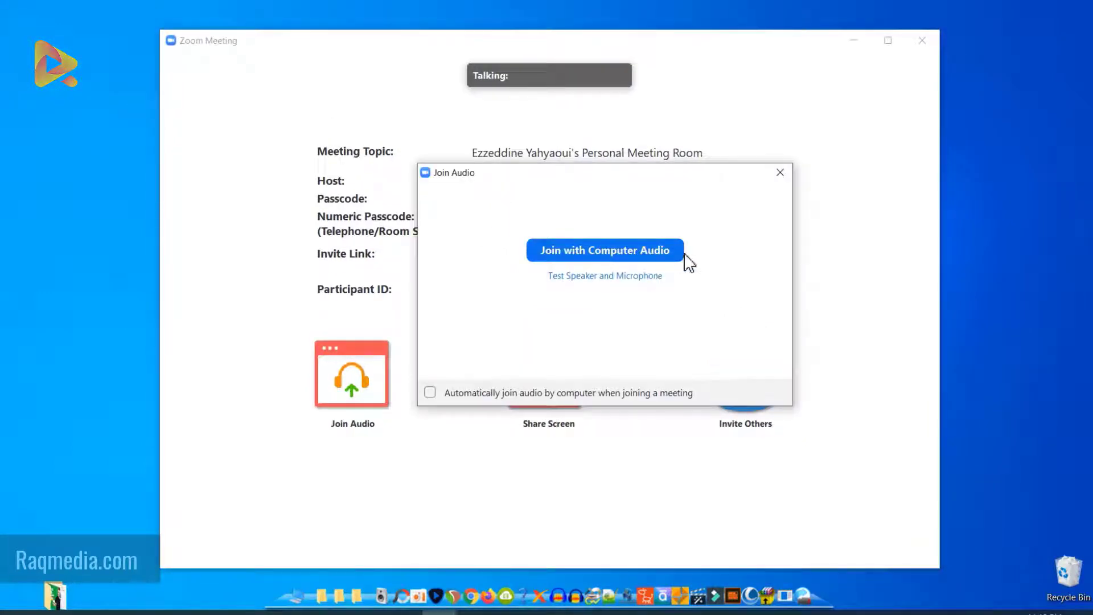
Test speaker and microphone, confirming the ringtone and the microphone replay are both heard.
left_click(629, 276)
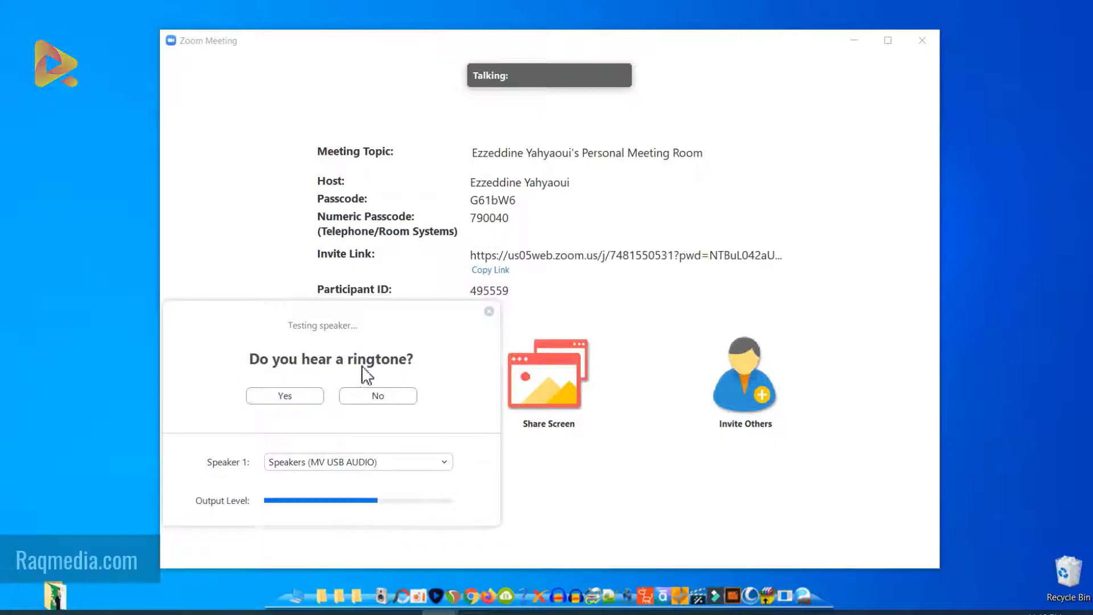
left_click(294, 398)
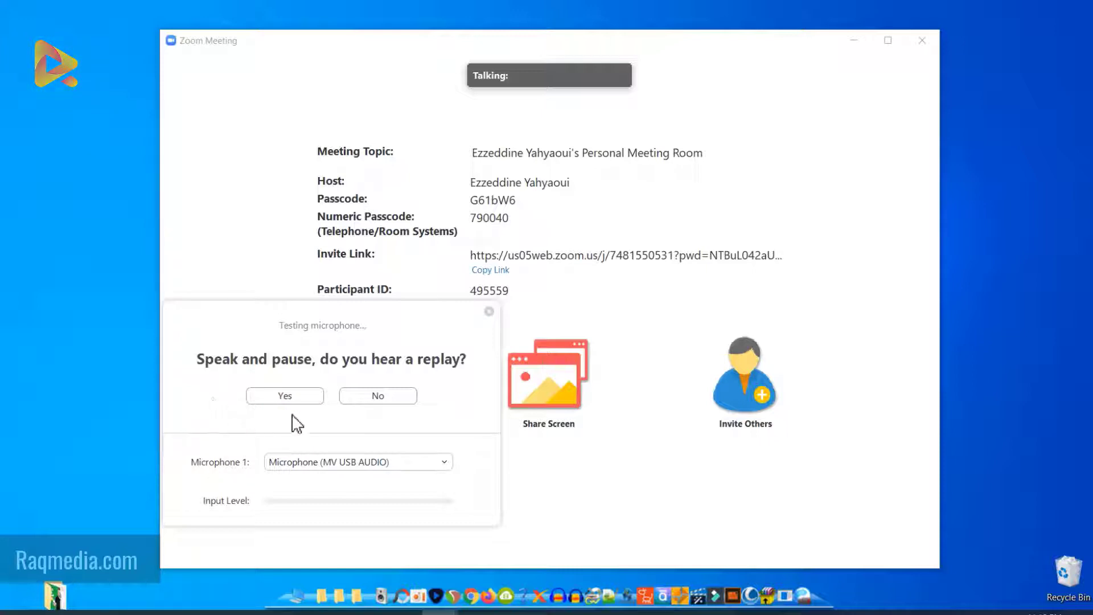
left_click(289, 397)
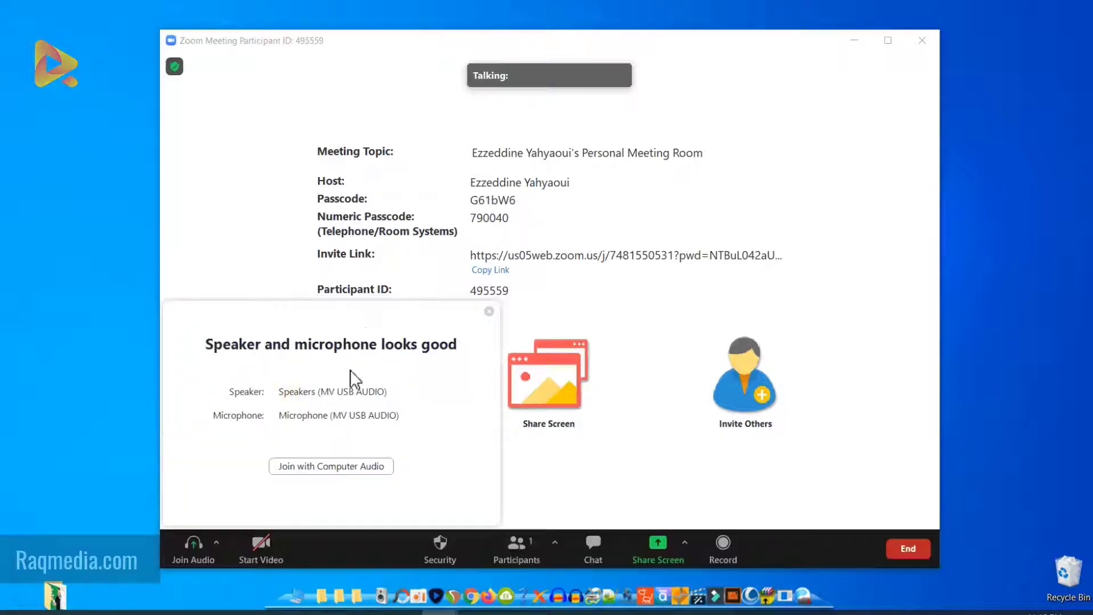
Accept the MV USB AUDIO test result so the Join Audio prompt returns.
left_click_drag(312, 328, 571, 209)
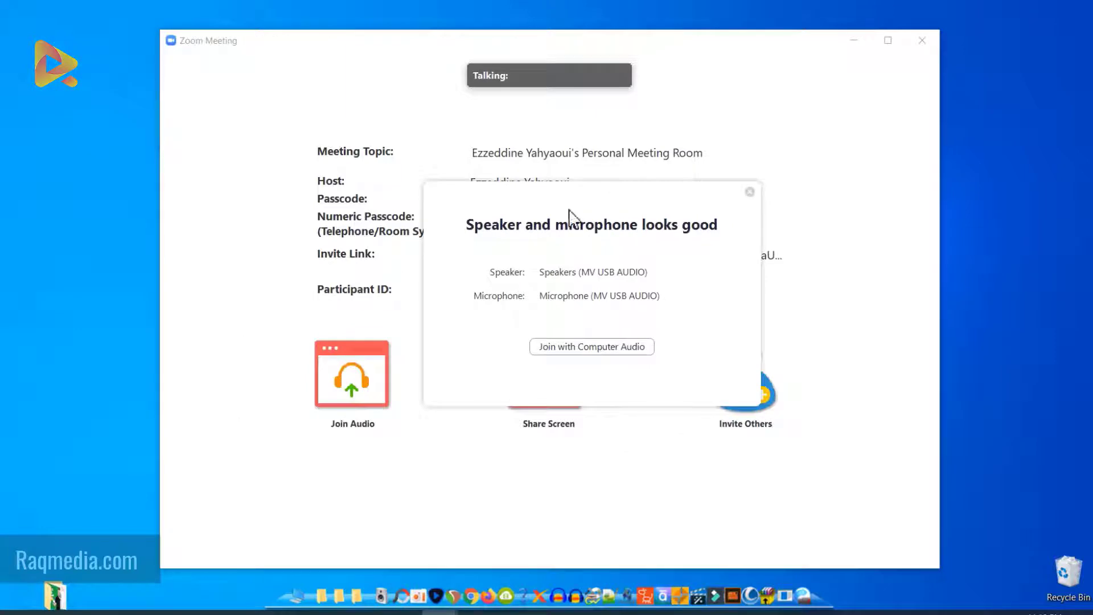
left_click_drag(644, 211, 205, 341)
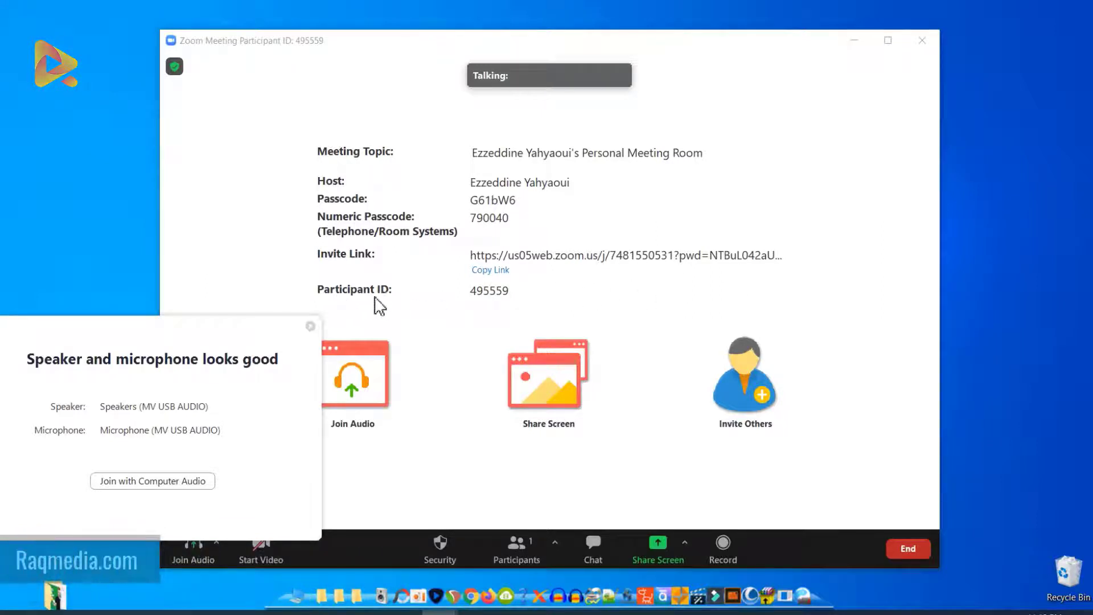
left_click_drag(193, 344, 600, 105)
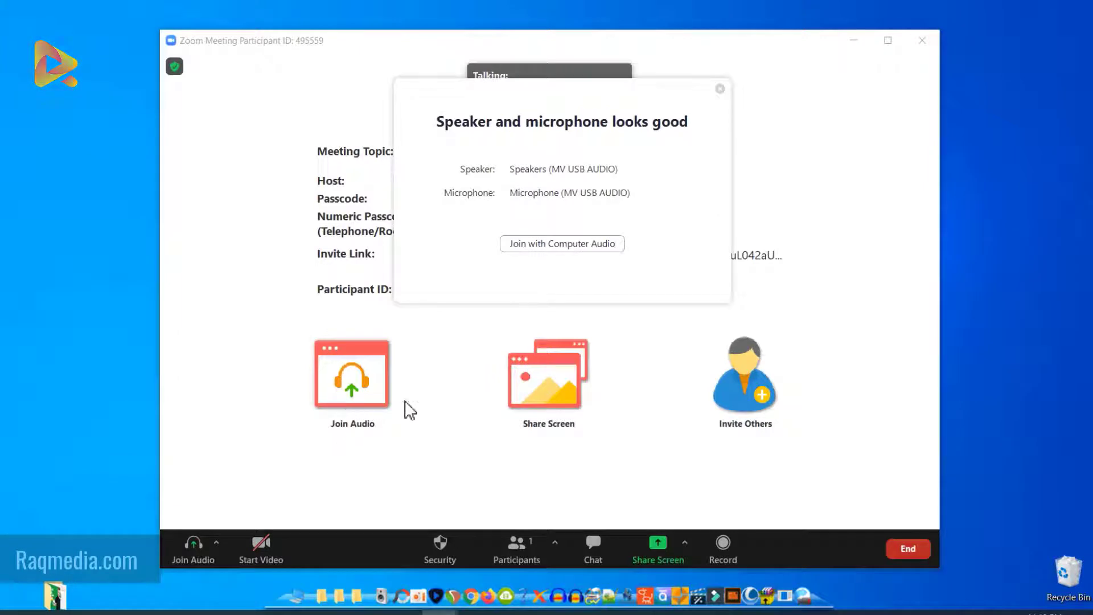
left_click(573, 432)
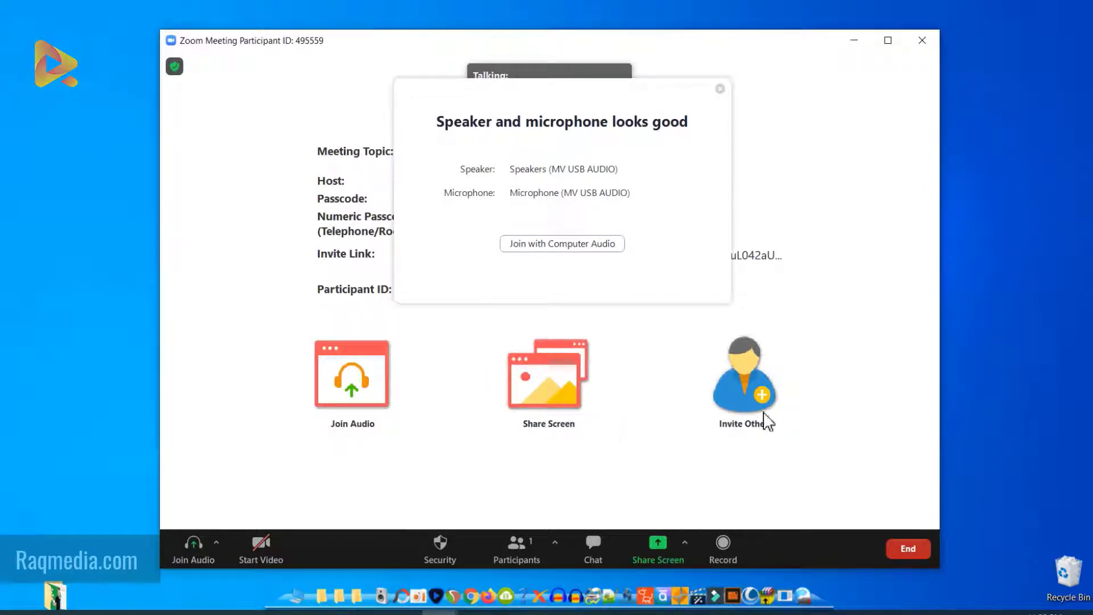
left_click_drag(580, 97, 581, 188)
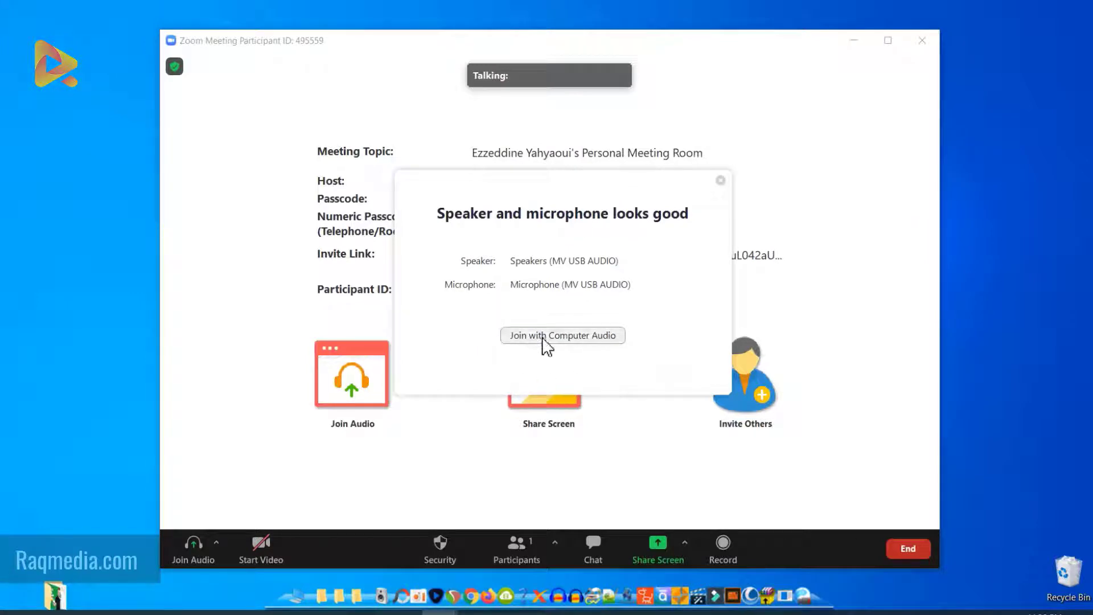
left_click(595, 338)
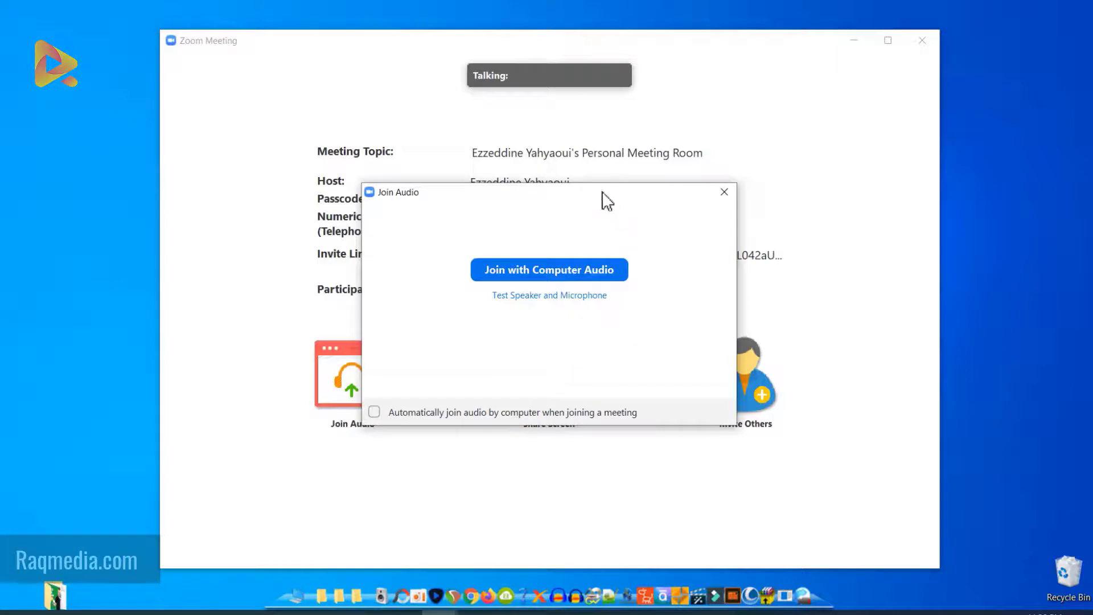
left_click_drag(604, 193, 587, 236)
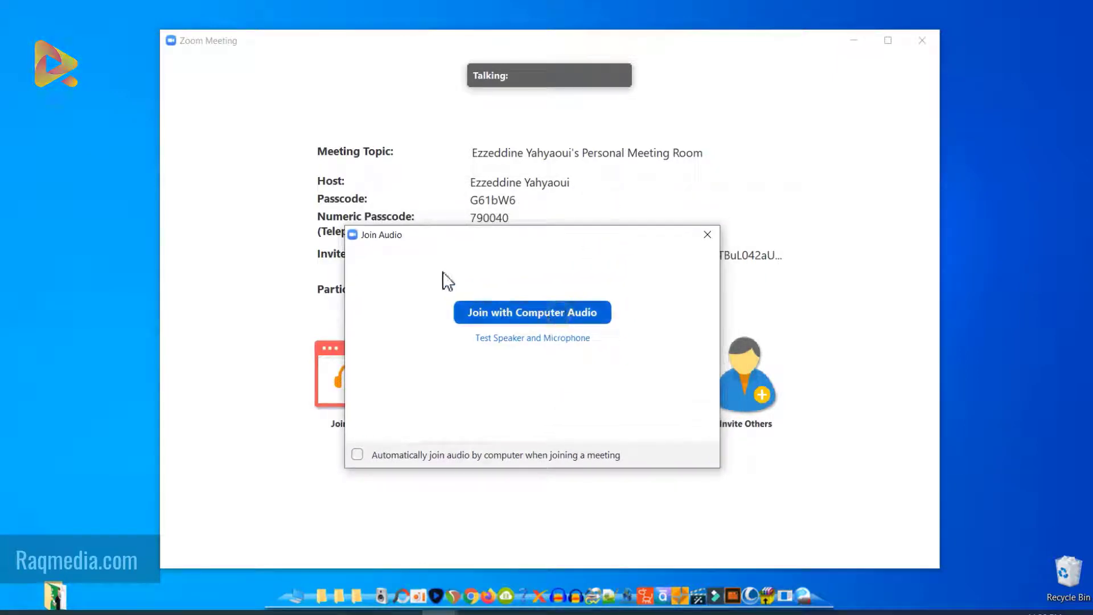
Join the meeting with computer audio, mute the microphone, and open the audio options menu.
left_click(513, 318)
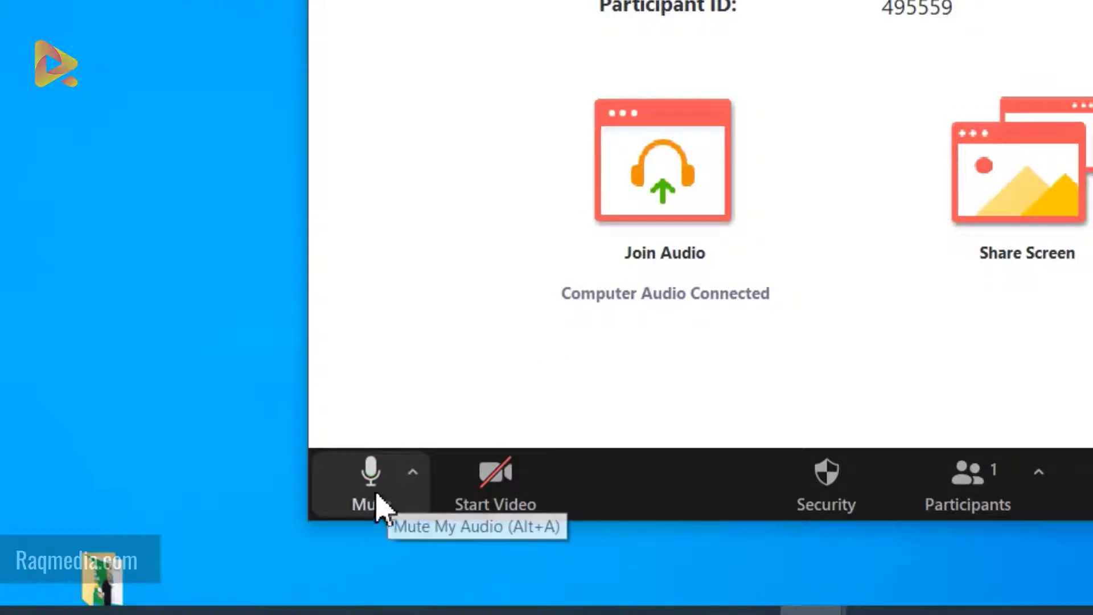
left_click(414, 493)
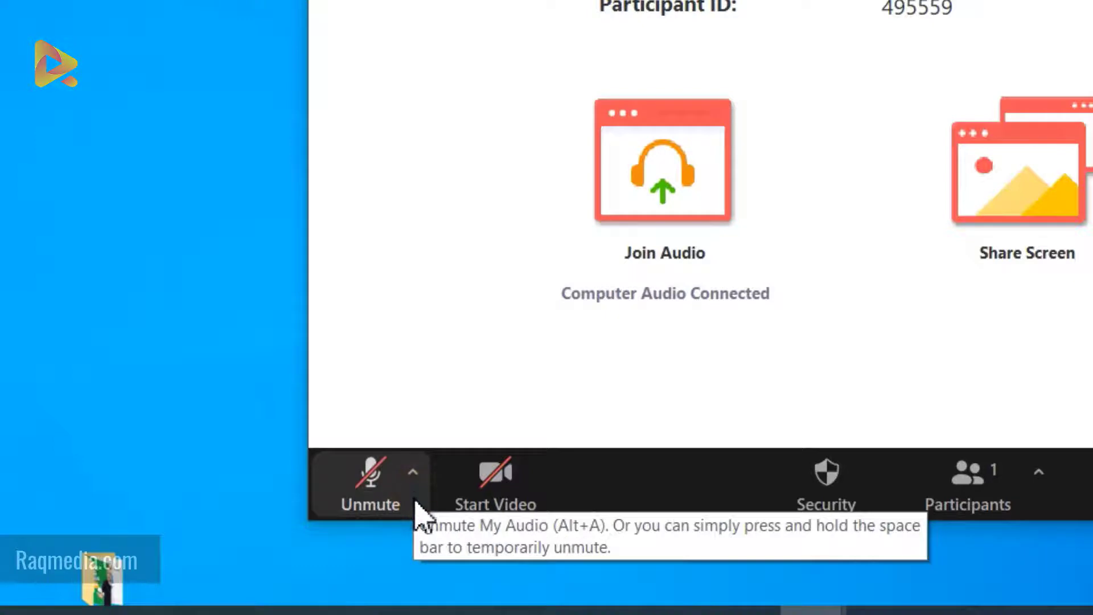
left_click(420, 483)
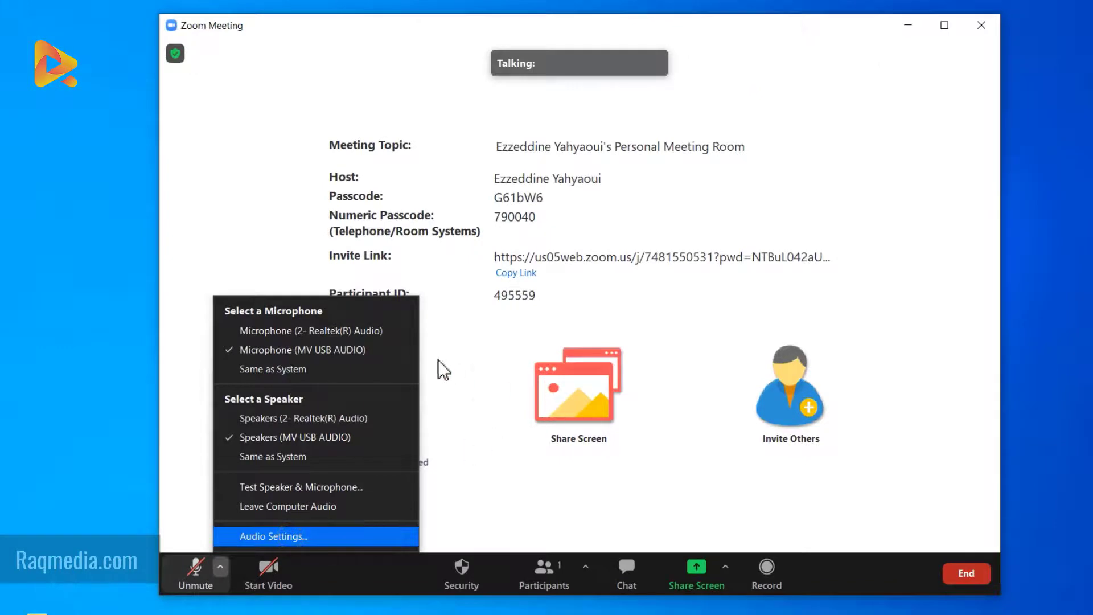
In General settings, keep Start Zoom with Windows off and enable Show my connected time.
key("Return")
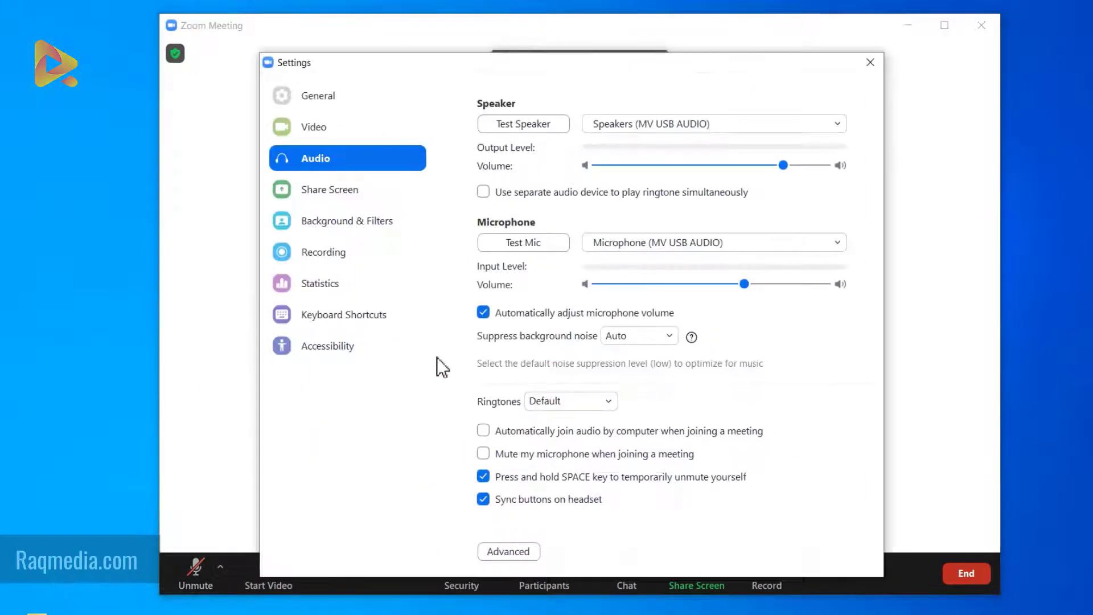
left_click_drag(534, 68, 550, 47)
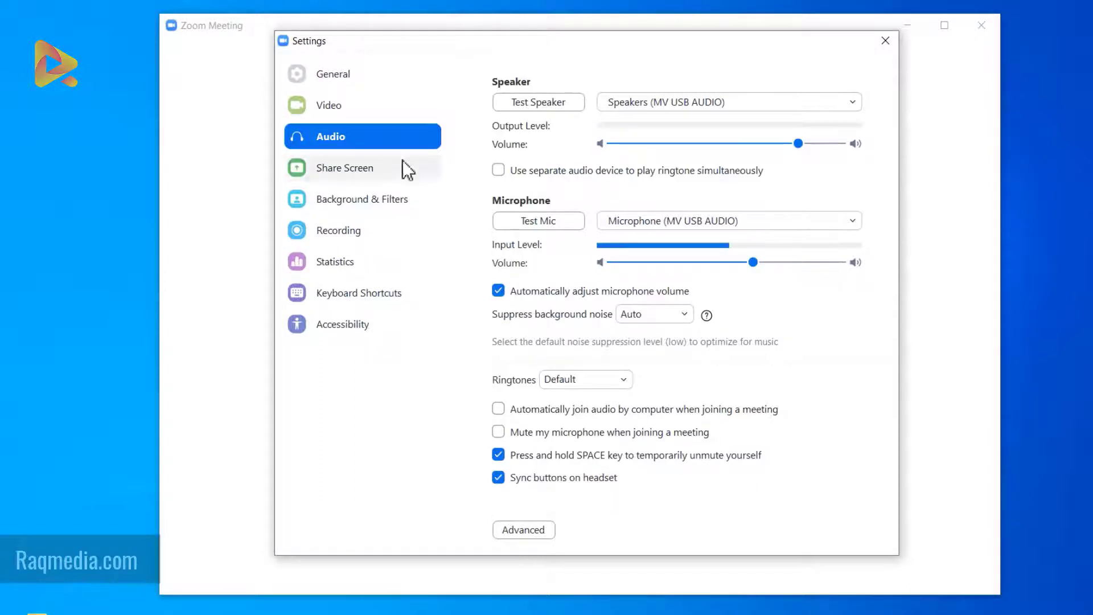
left_click(350, 74)
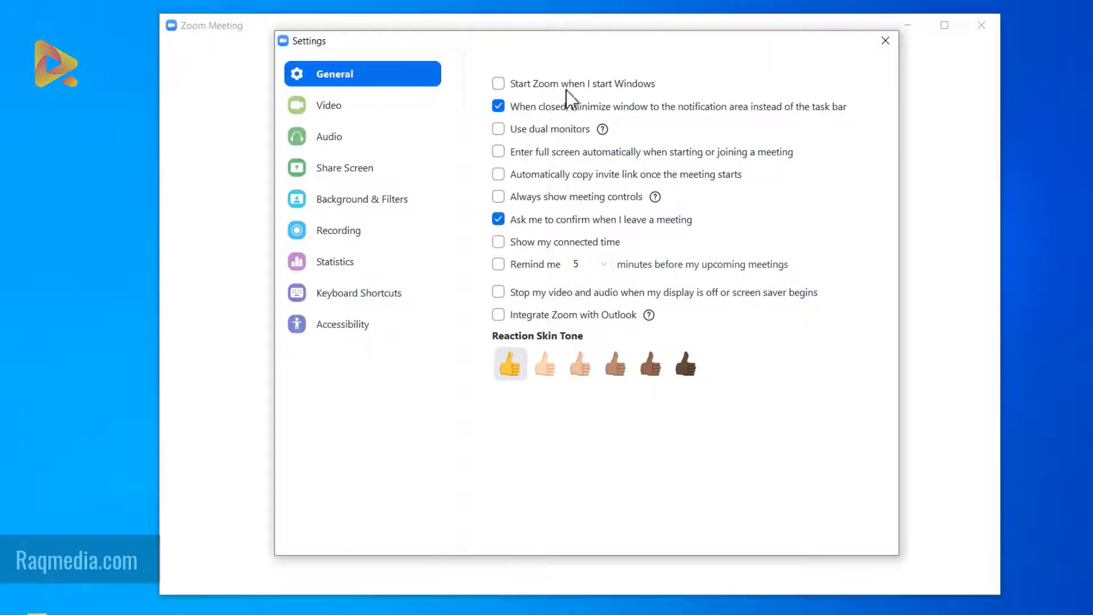
left_click(497, 83)
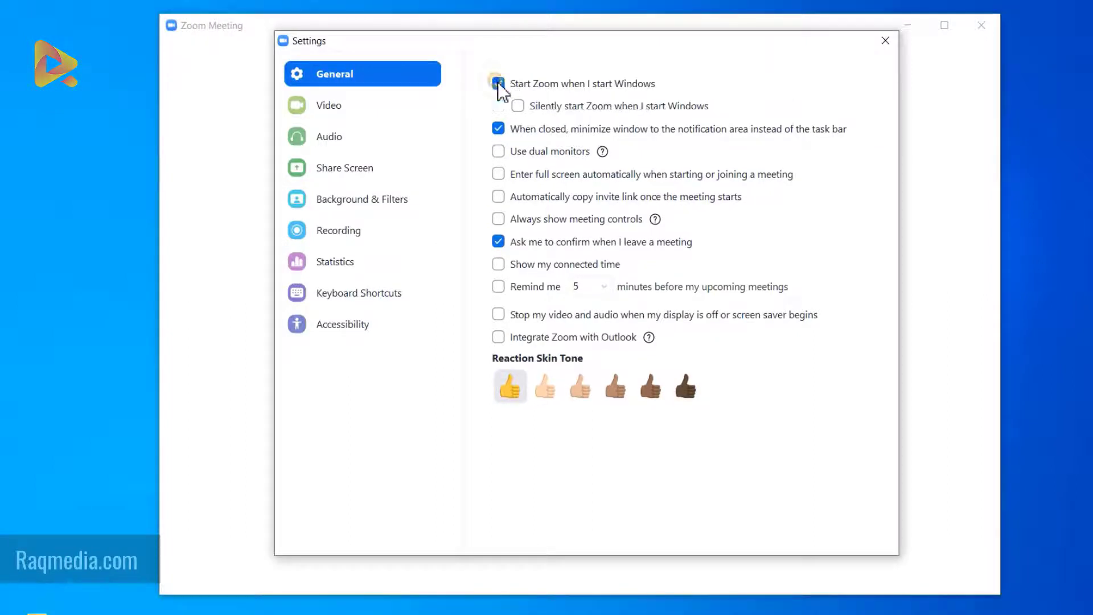
left_click(499, 83)
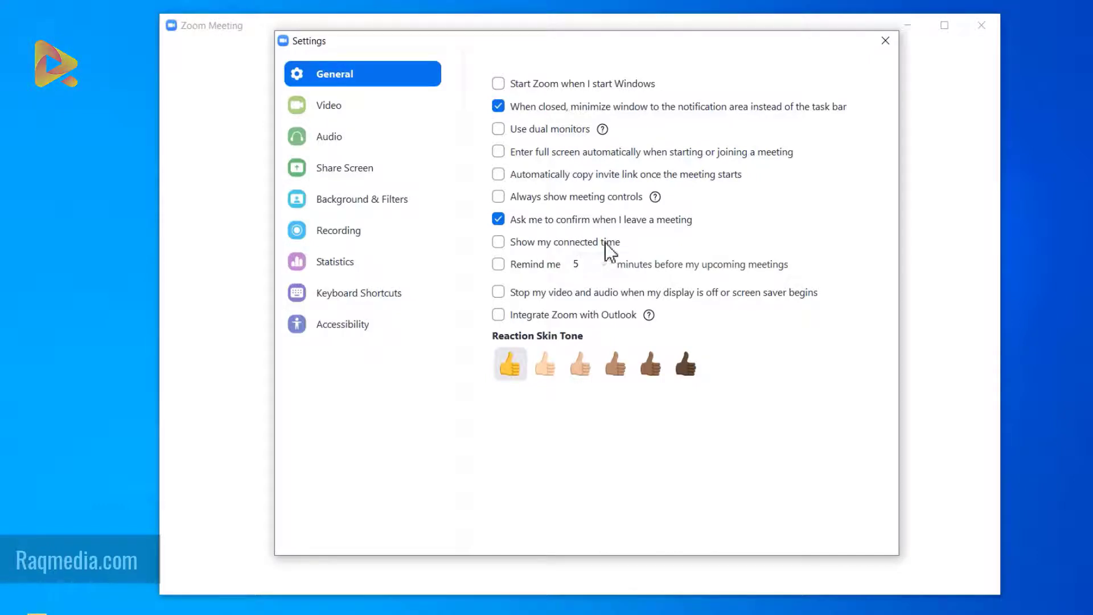
left_click(511, 250)
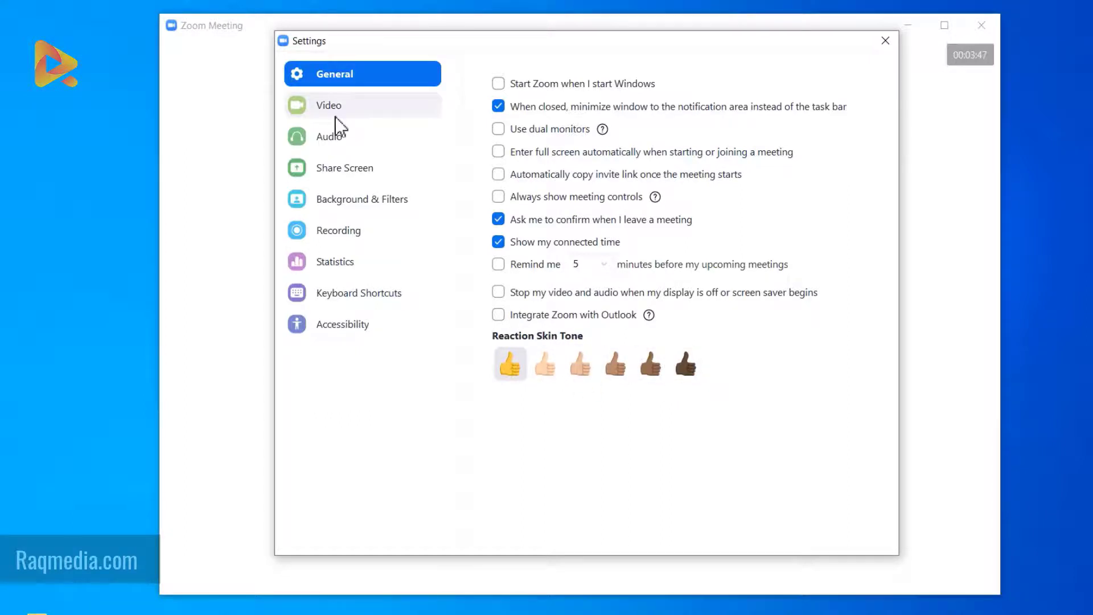
Enable HD and Original ratio in Video settings, then move on to the Share Screen page.
left_click(336, 121)
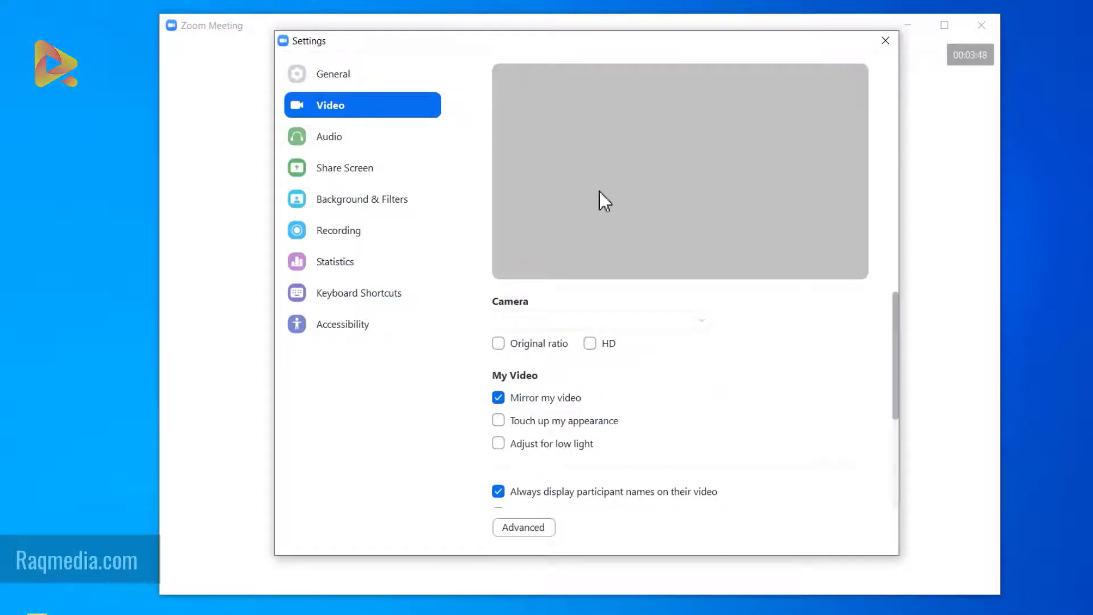
scroll(576, 388, "down", 5)
scroll(576, 393, "up", 1)
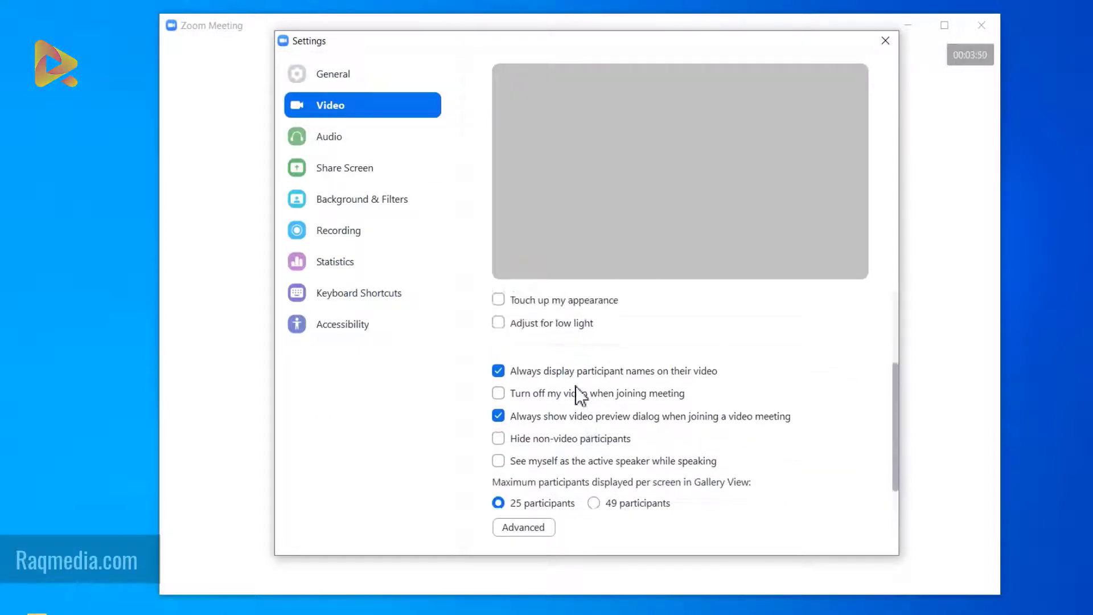
scroll(576, 392, "up", 4)
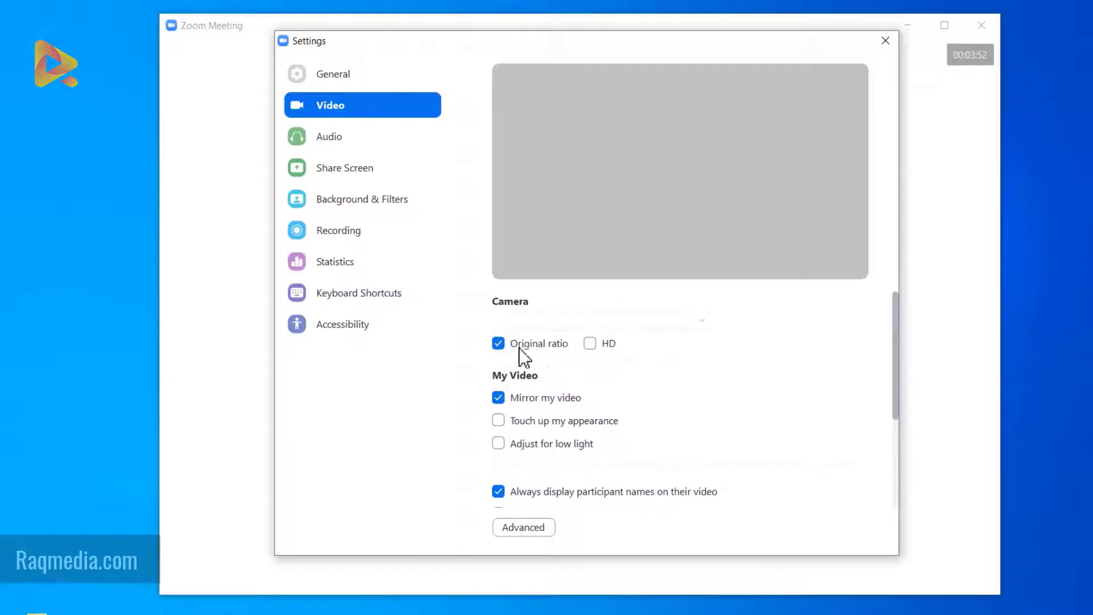
left_click(594, 345)
left_click(693, 328)
scroll(646, 390, "down", 3)
scroll(647, 391, "down", 1)
scroll(642, 435, "up", 4)
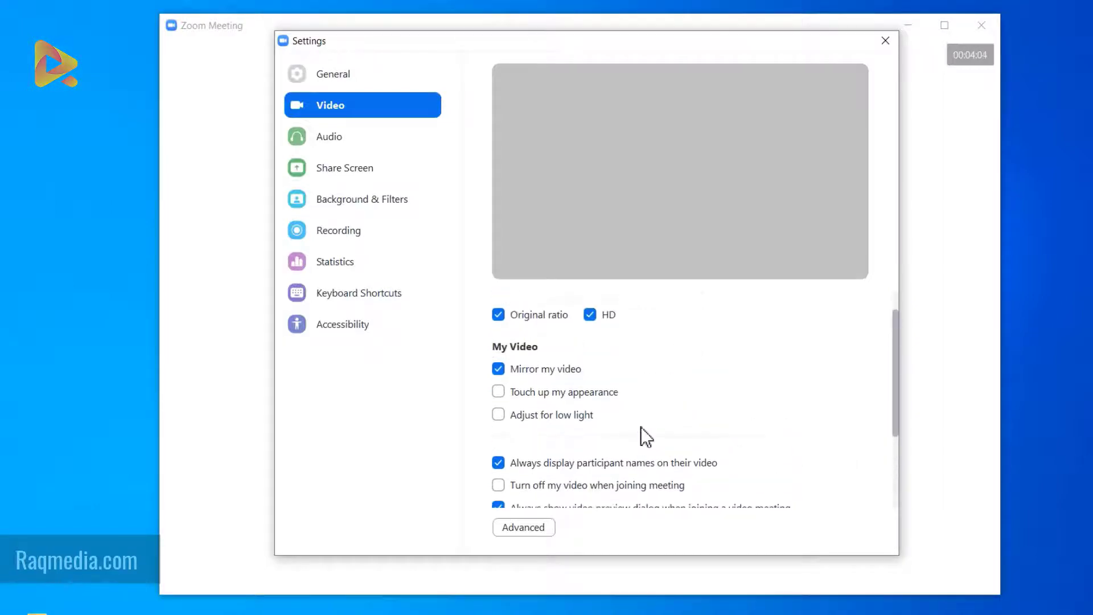
left_click(370, 144)
left_click(382, 178)
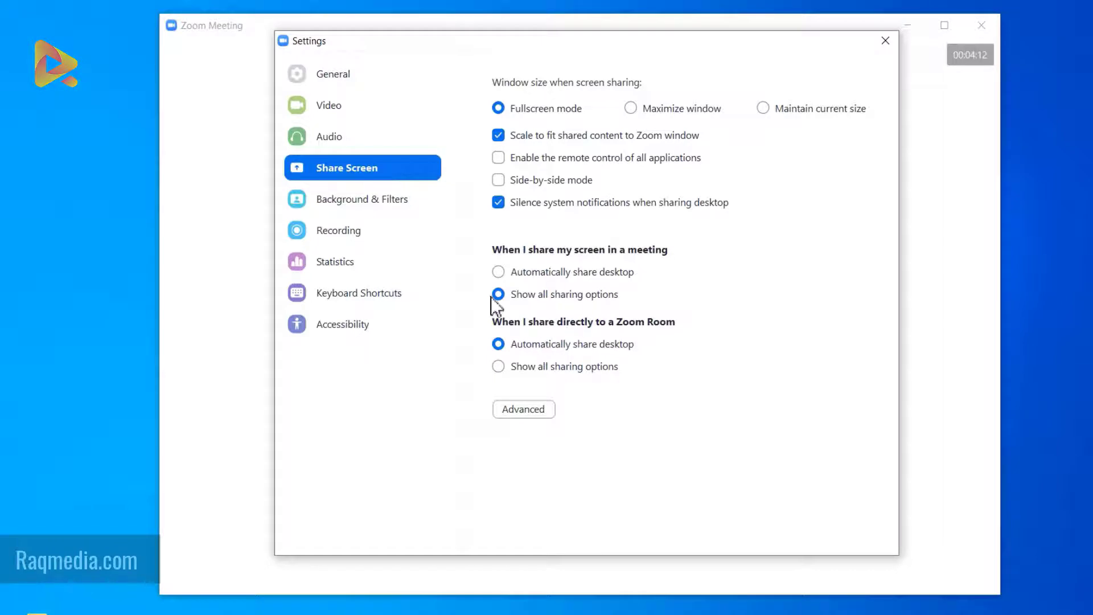
Review Background & Filters, Recording (recording folder left unchanged), Statistics, and Keyboard Shortcuts settings.
left_click(350, 200)
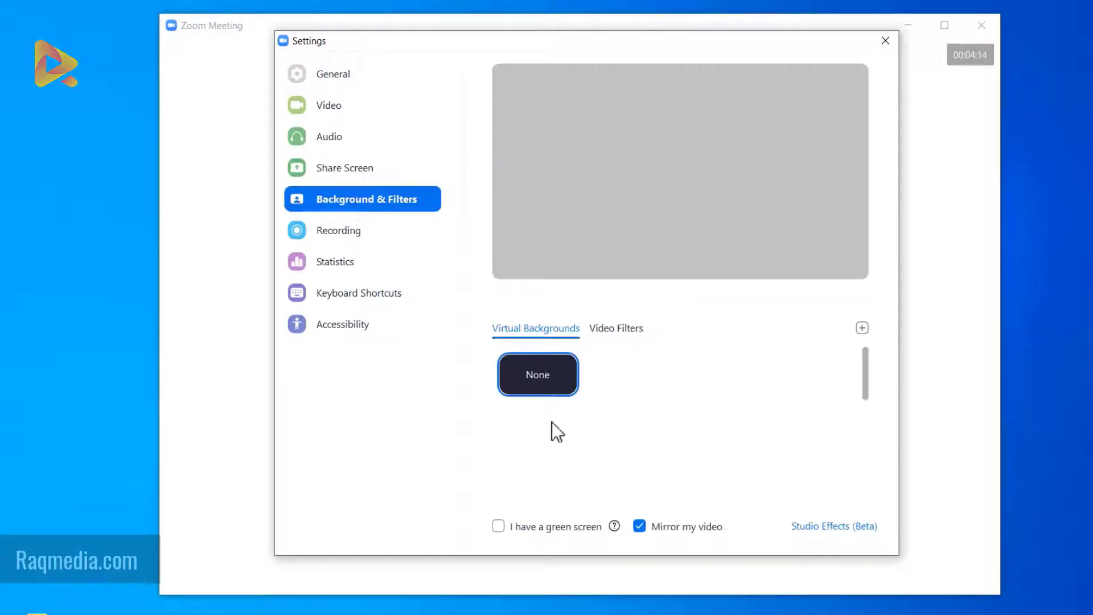
left_click(351, 236)
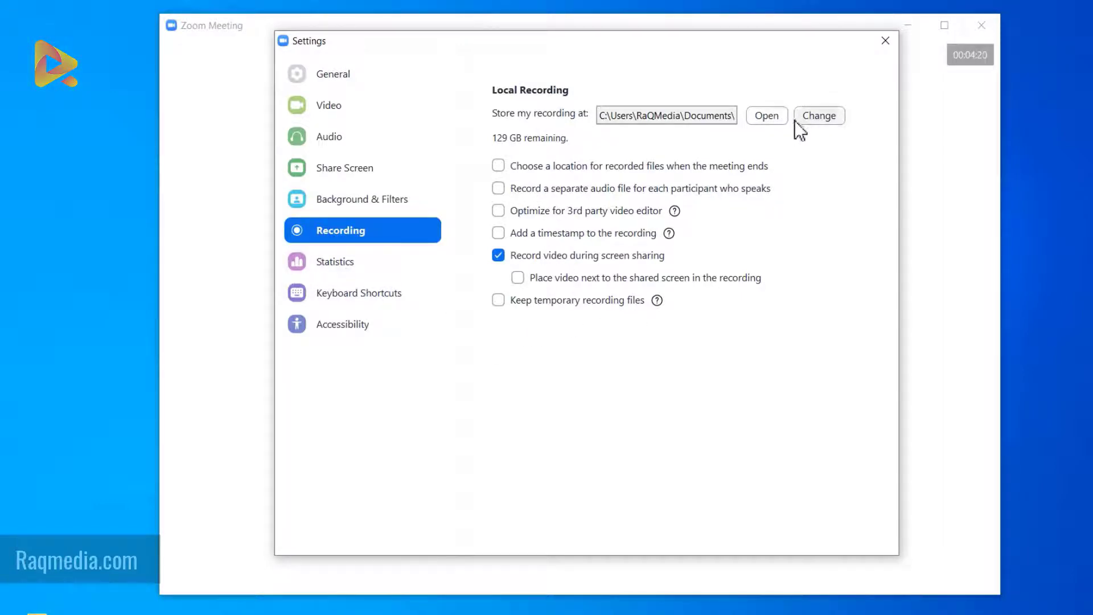
left_click(833, 119)
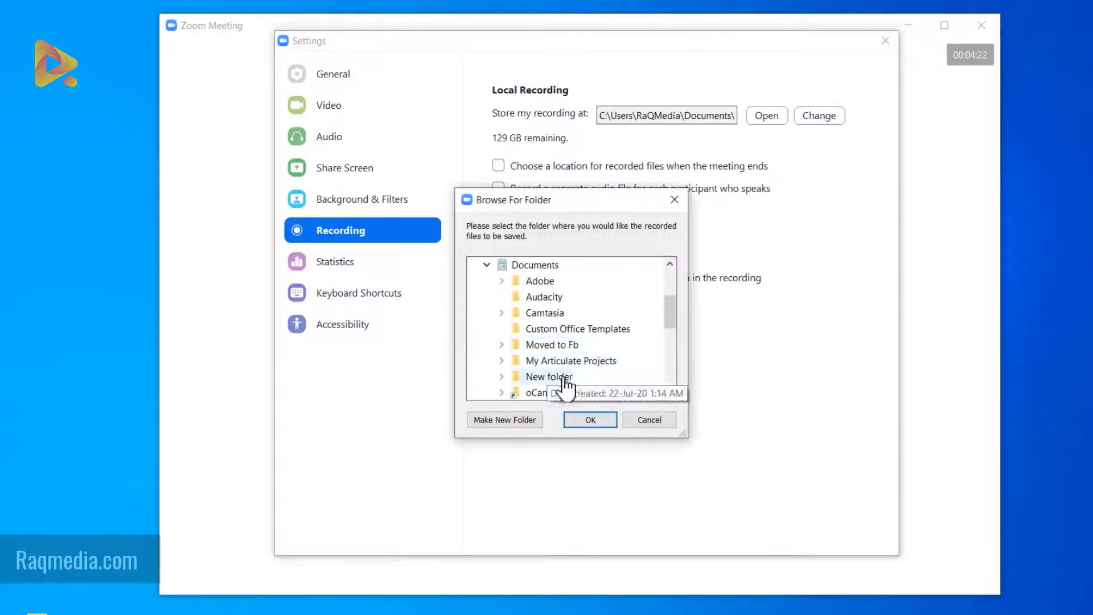
left_click(675, 200)
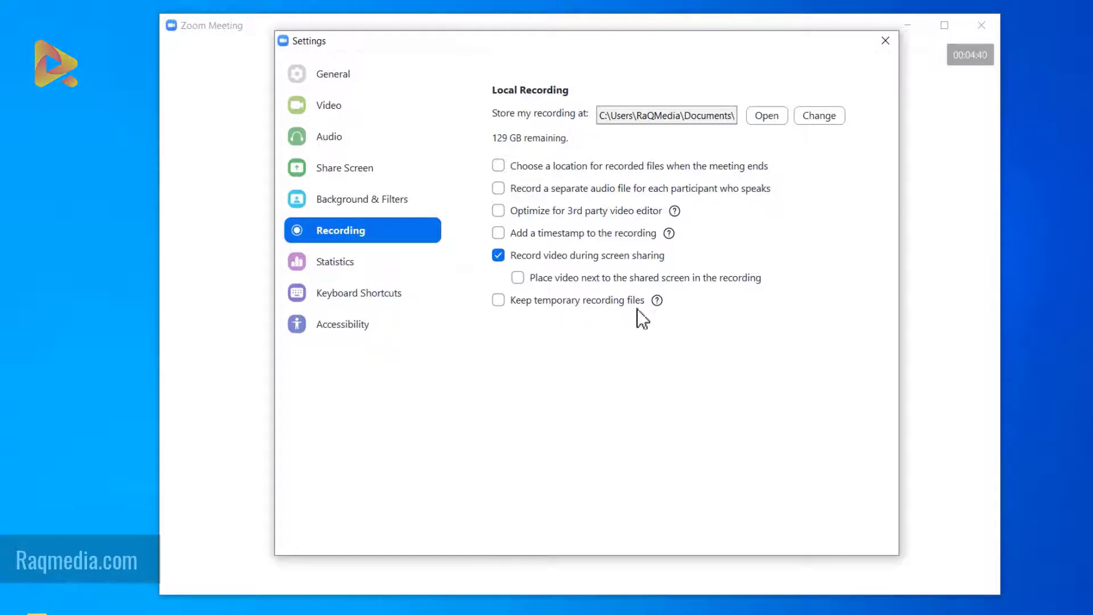
left_click(337, 264)
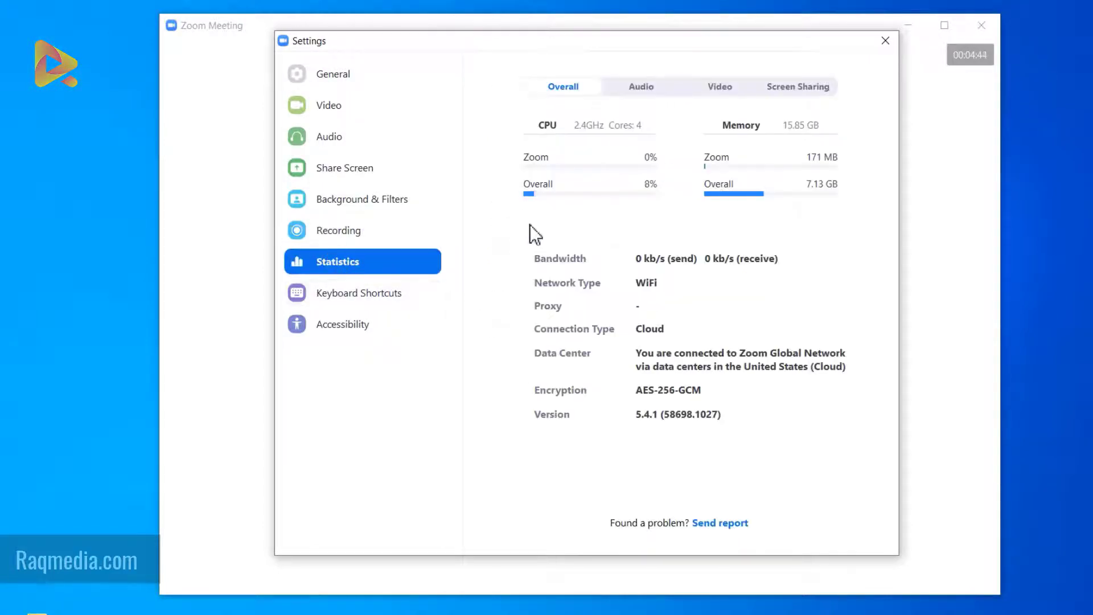
left_click(373, 294)
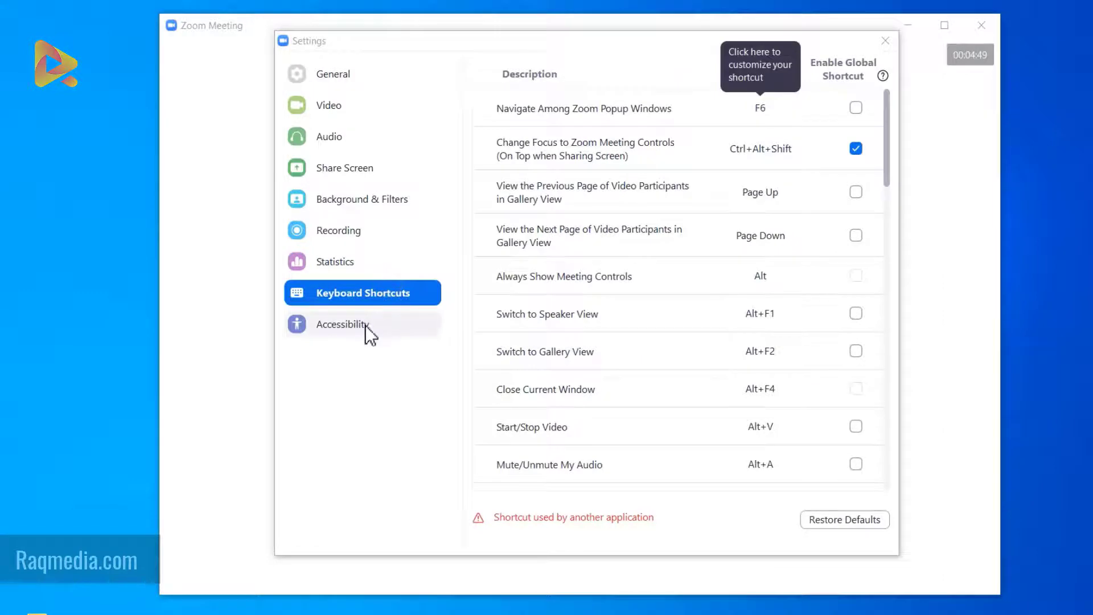